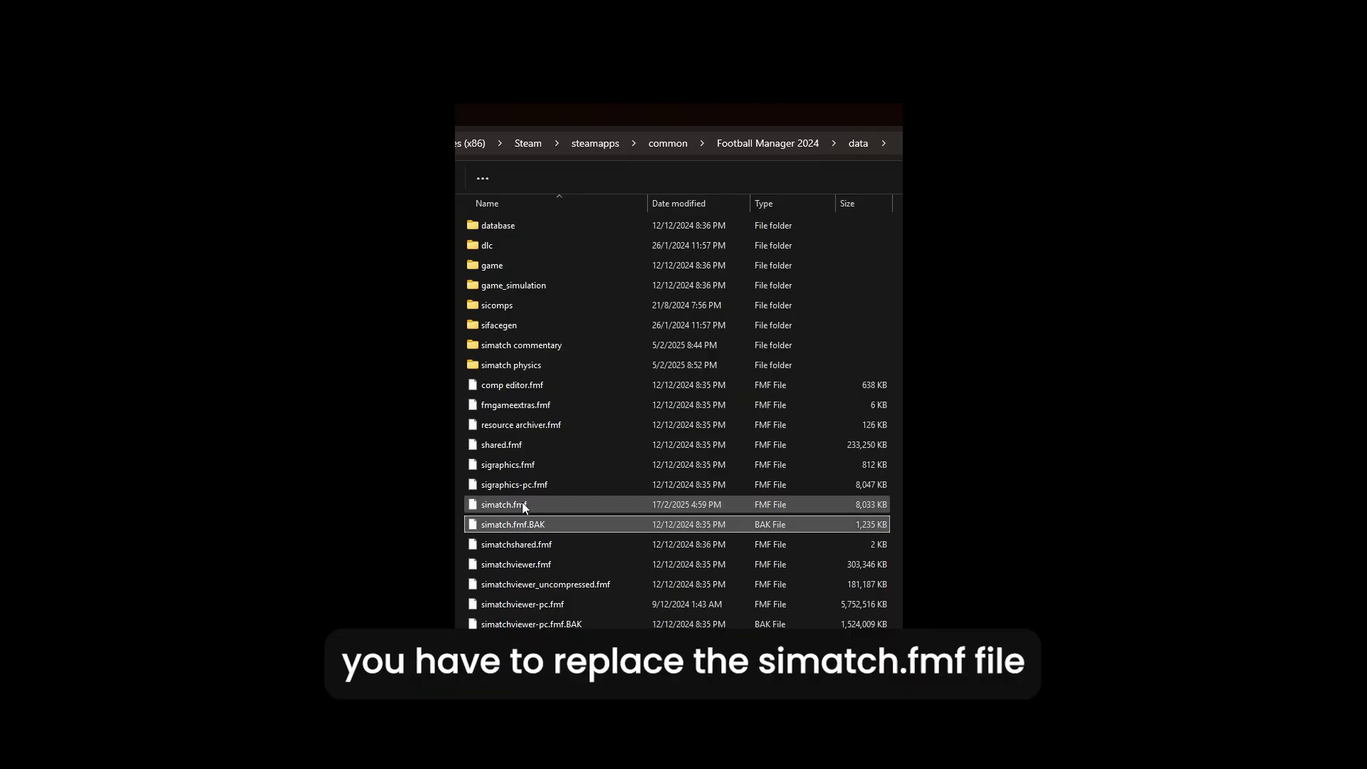
Switch to the Steam library and launch the Football Manager 2024 Resource Archiver.
{"action": "left_click", "coordinate": [524, 505]}
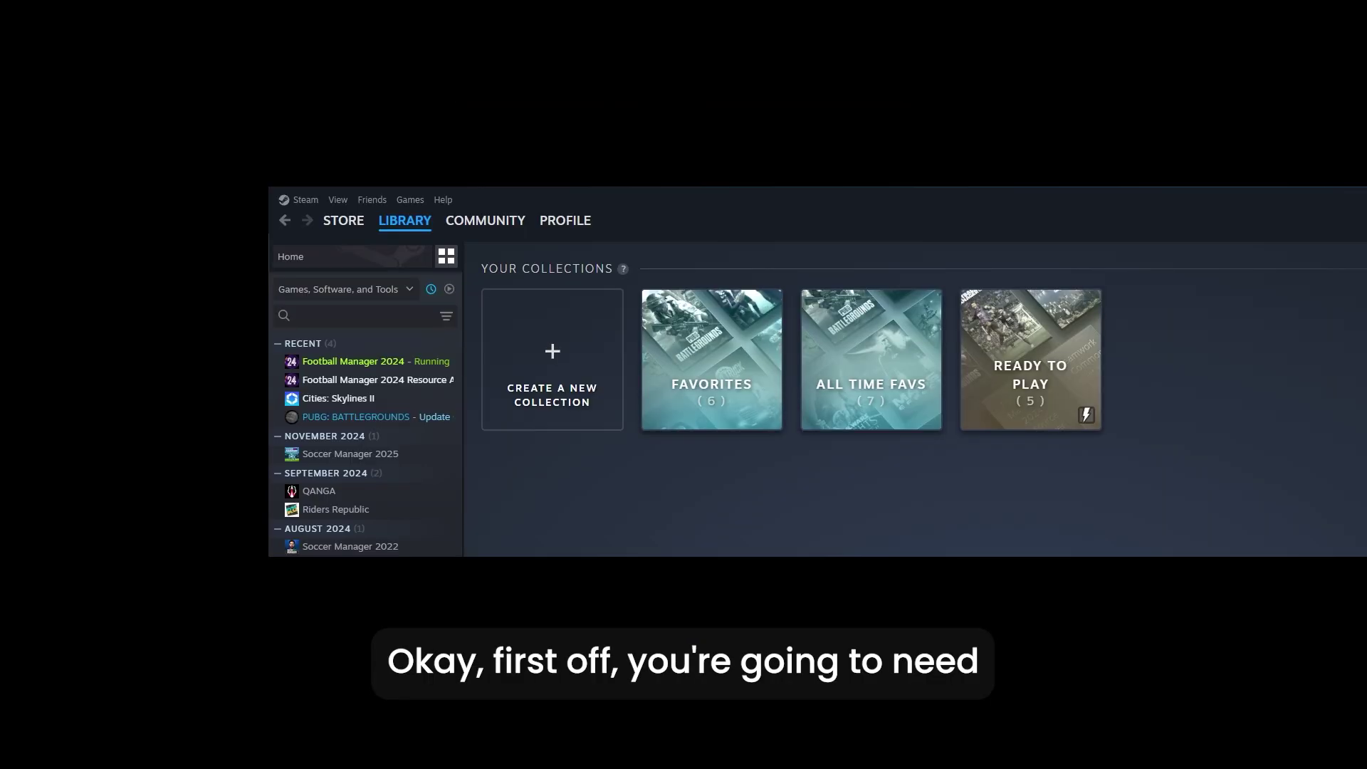
{"action": "left_click", "coordinate": [397, 382]}
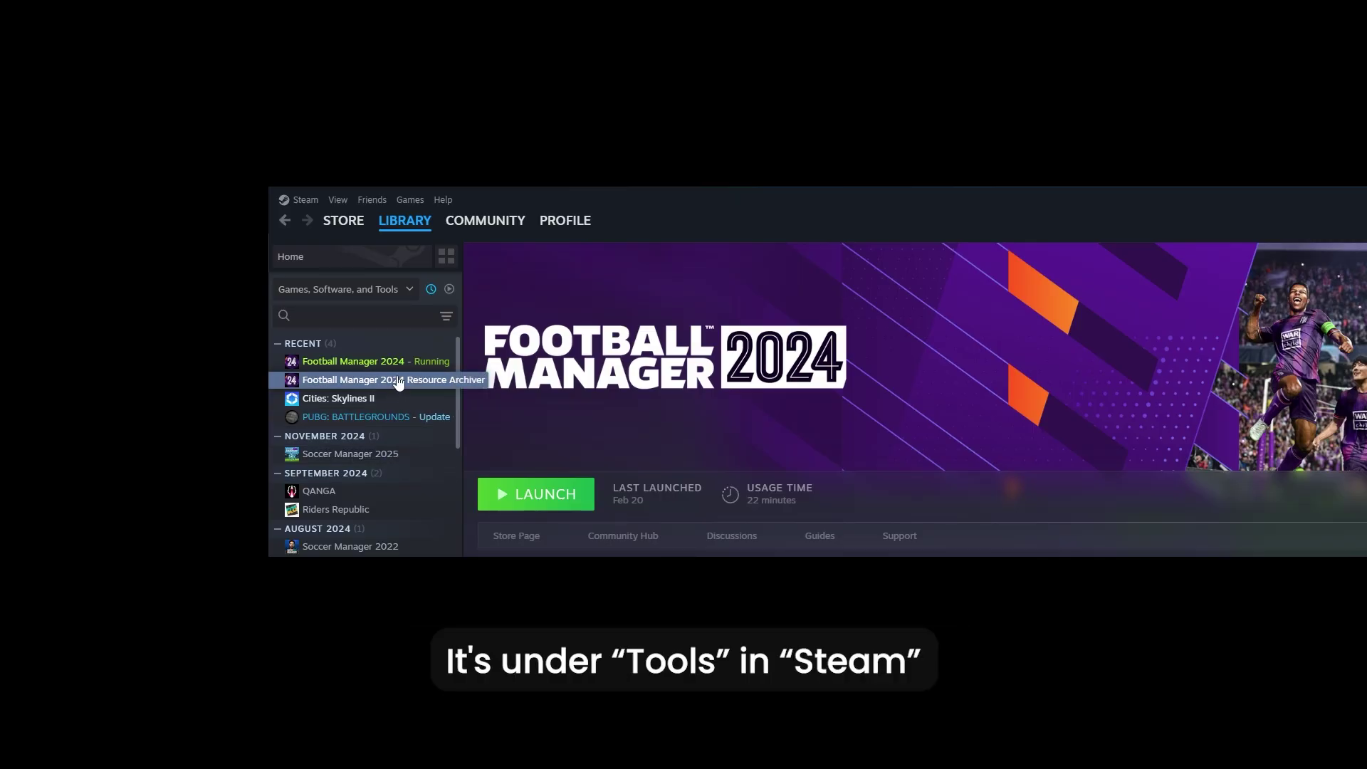
{"action": "right_click", "coordinate": [393, 377]}
{"action": "left_click", "coordinate": [442, 390]}
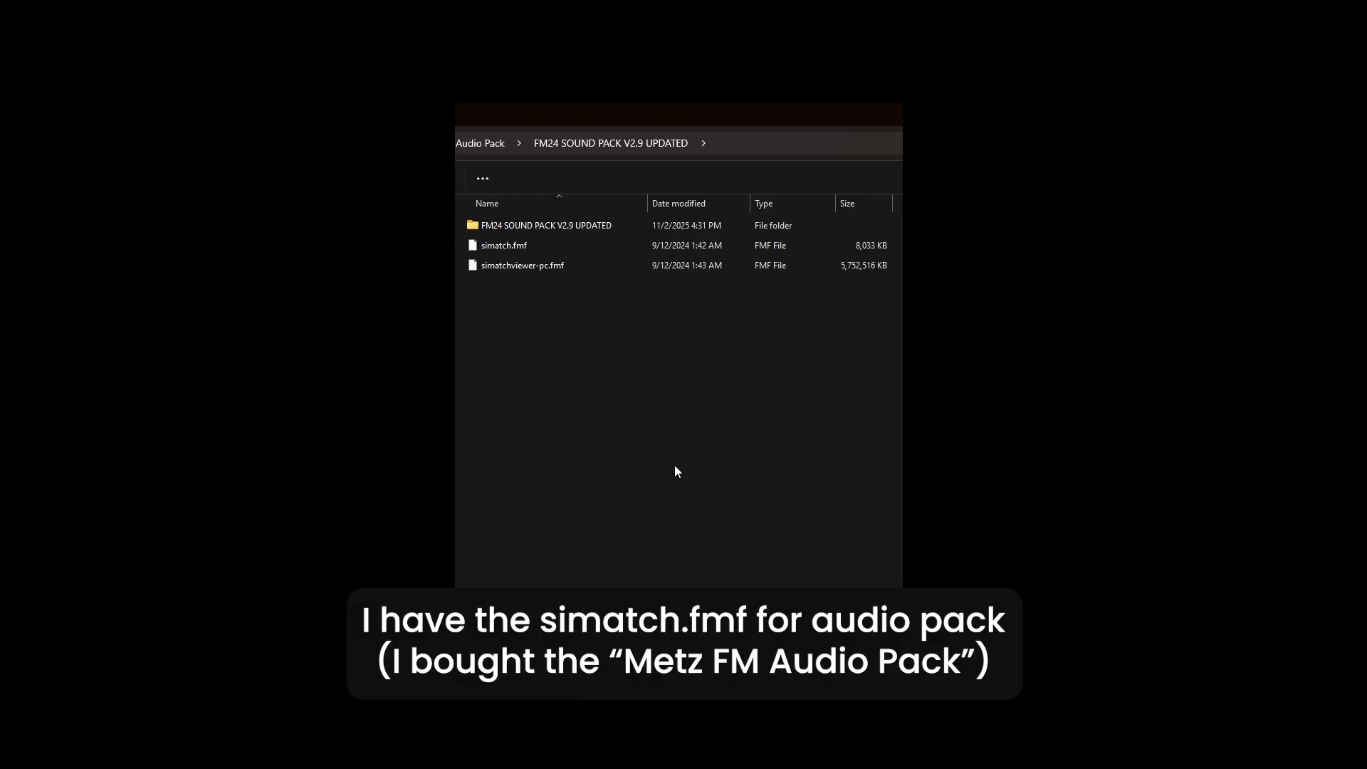
Examine simatch.fmf and simatchviewer-pc.fmf in the audio pack folder, plus simatchviewer-pc.fmf and its .BAK backup in the Football Manager 2024 data folder.
{"action": "left_click", "coordinate": [524, 249]}
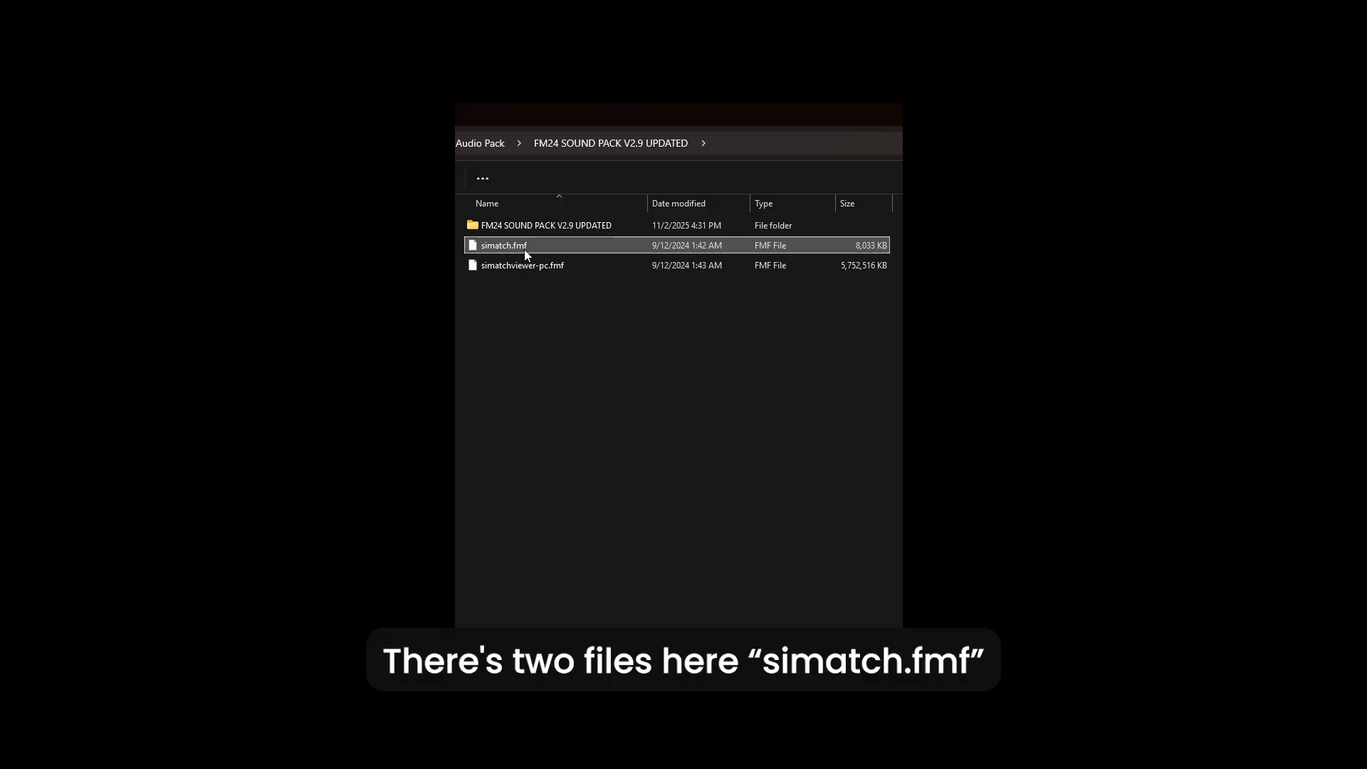
{"action": "left_click", "coordinate": [534, 265]}
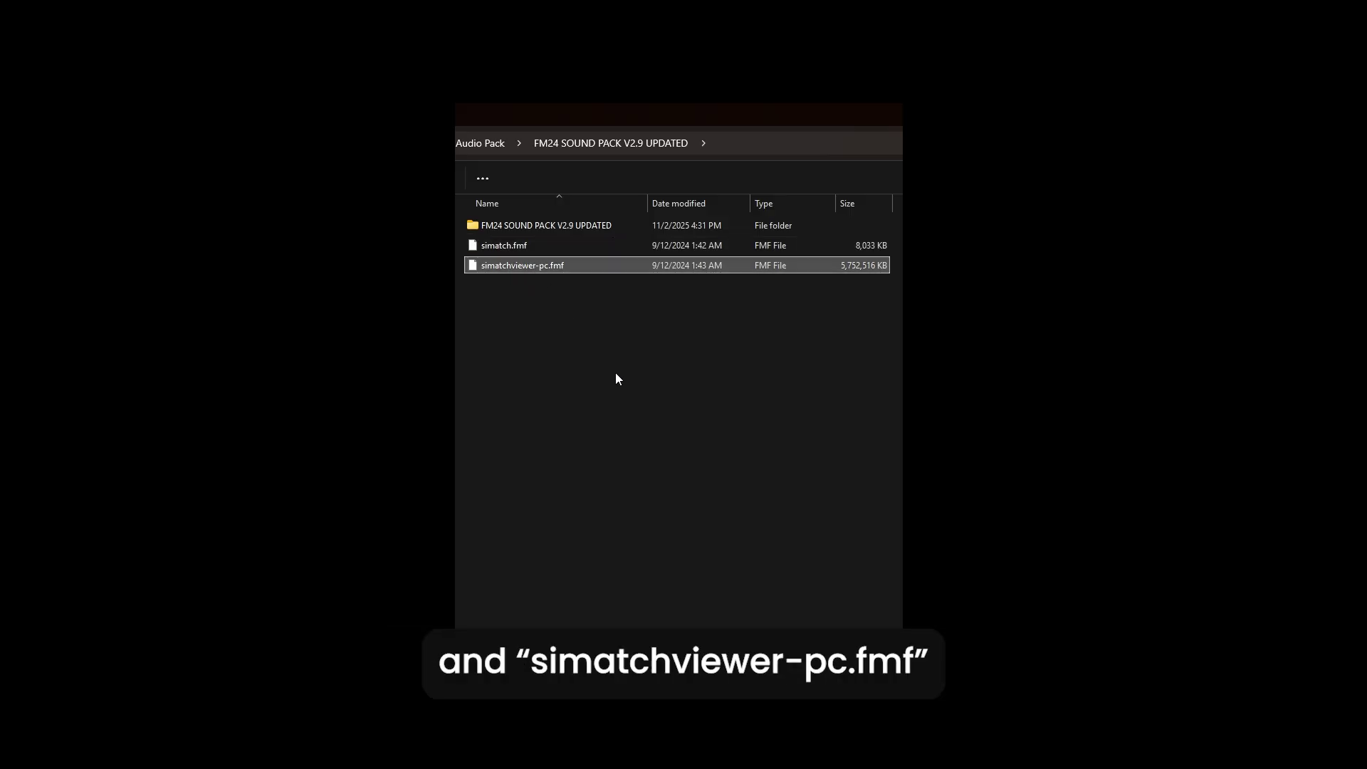
{"action": "double_click", "coordinate": [591, 226]}
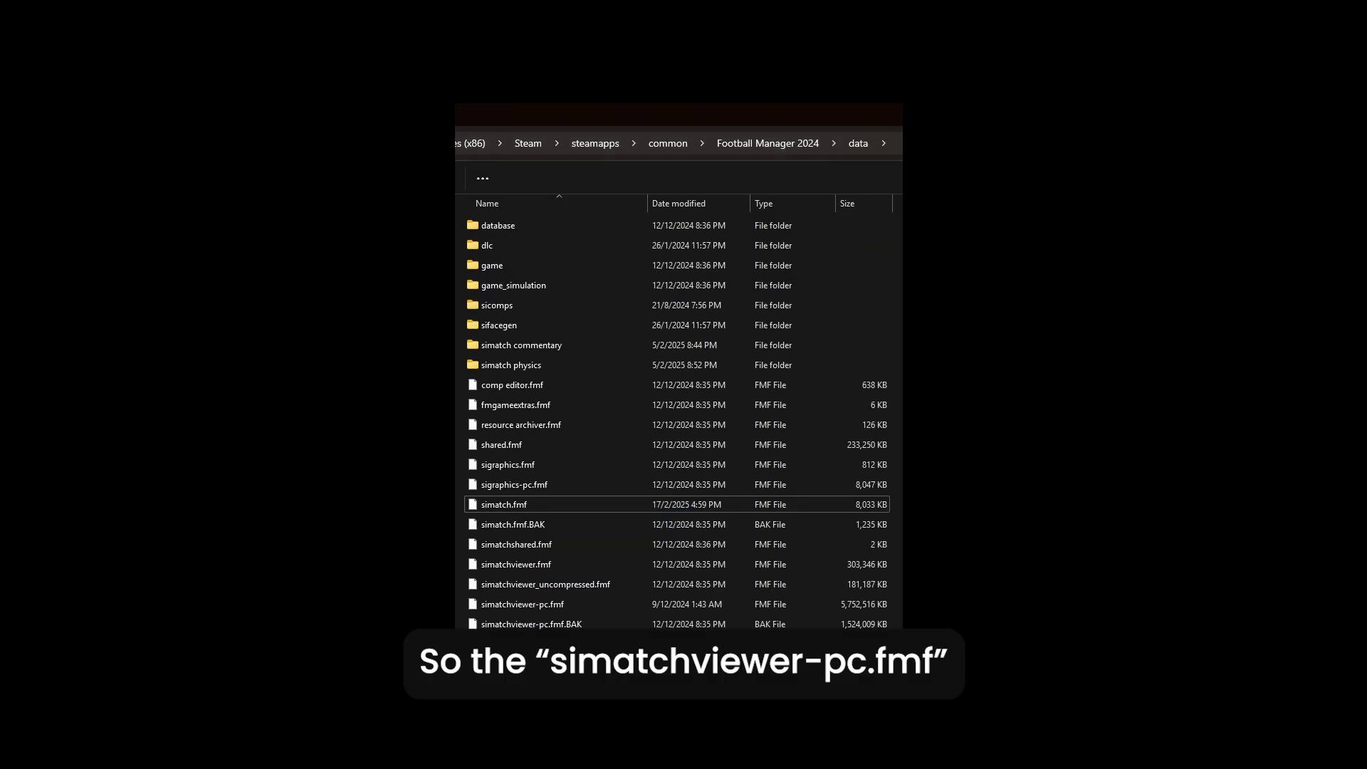
{"action": "left_click", "coordinate": [586, 603]}
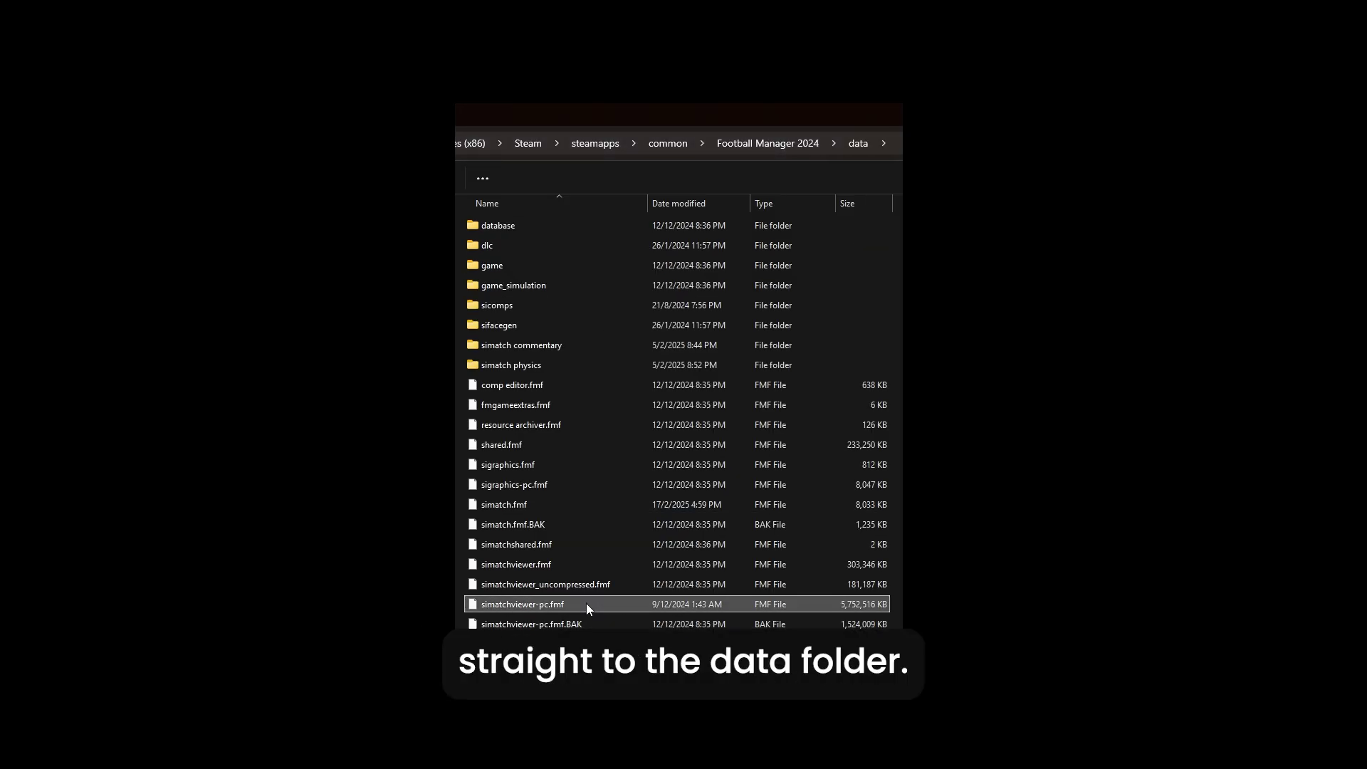
{"action": "left_click", "coordinate": [580, 624]}
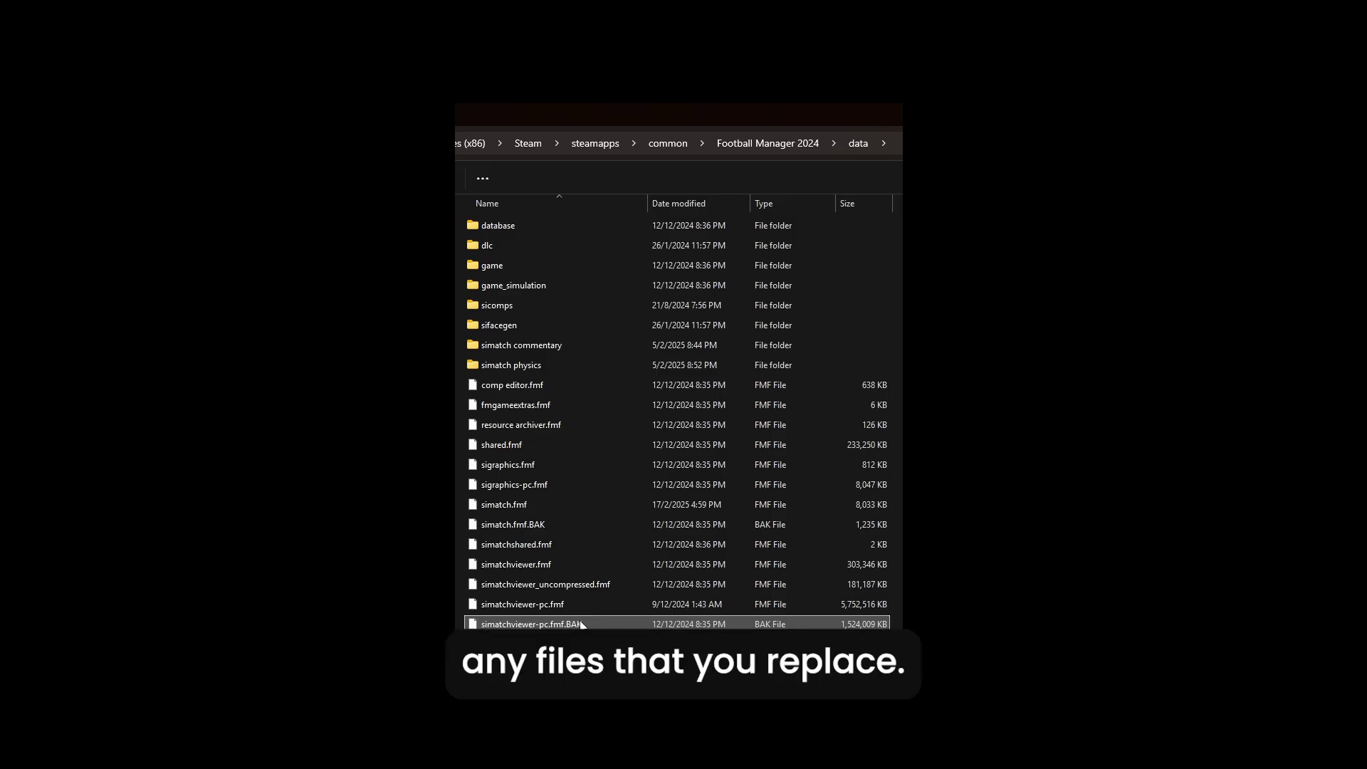
{"action": "left_click", "coordinate": [580, 609]}
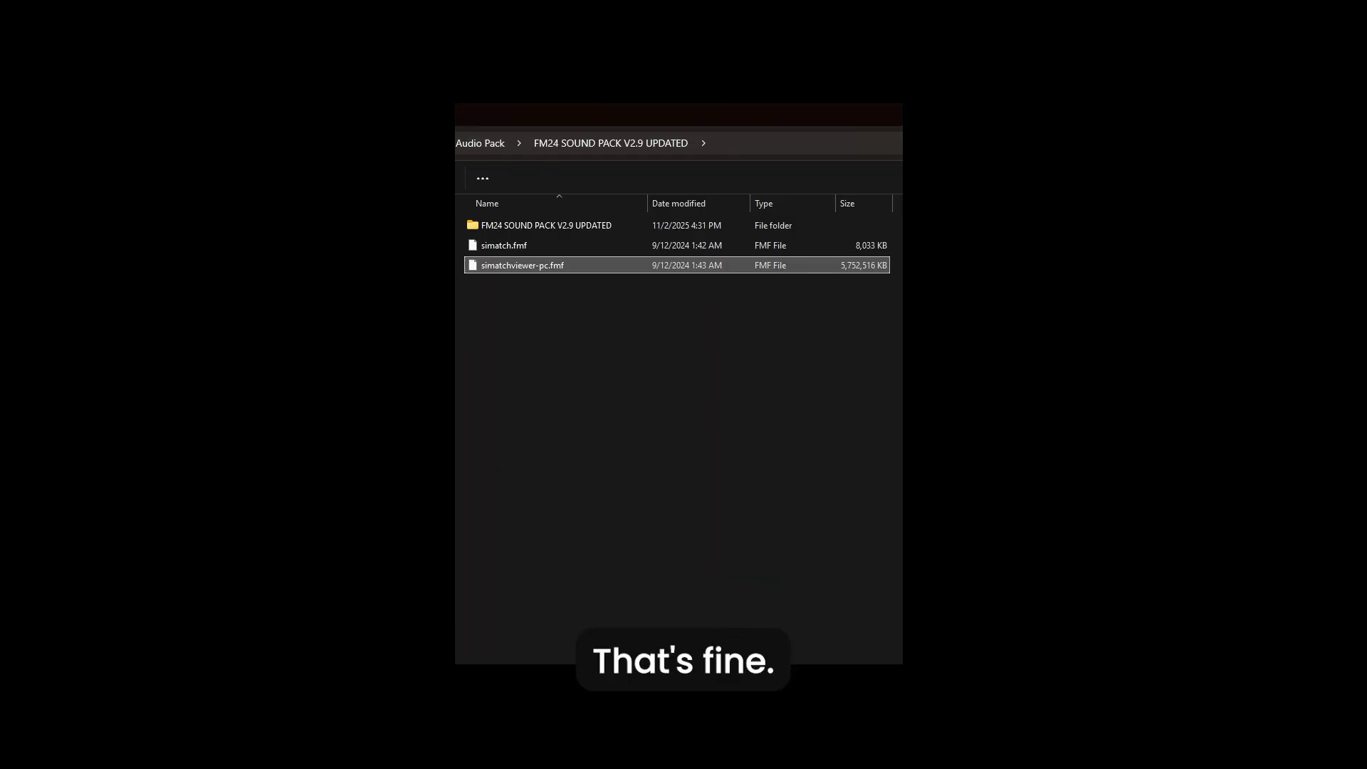
{"action": "key", "text": "Up"}
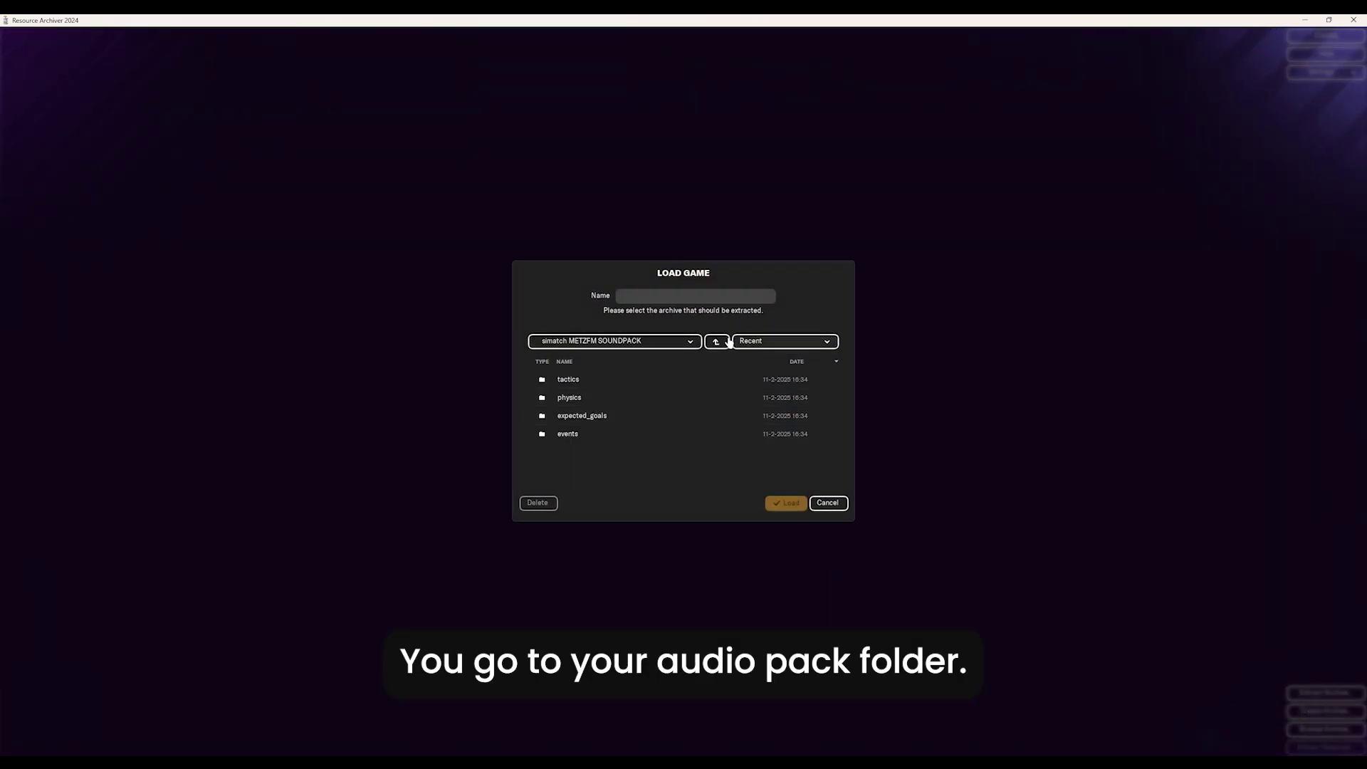
In Resource Archiver, extract the simatch archive from FM24 SOUND PACK V2.9 UPDATED into a new folder named "simatch commentary".
{"action": "left_click", "coordinate": [721, 342]}
{"action": "double_click", "coordinate": [644, 398]}
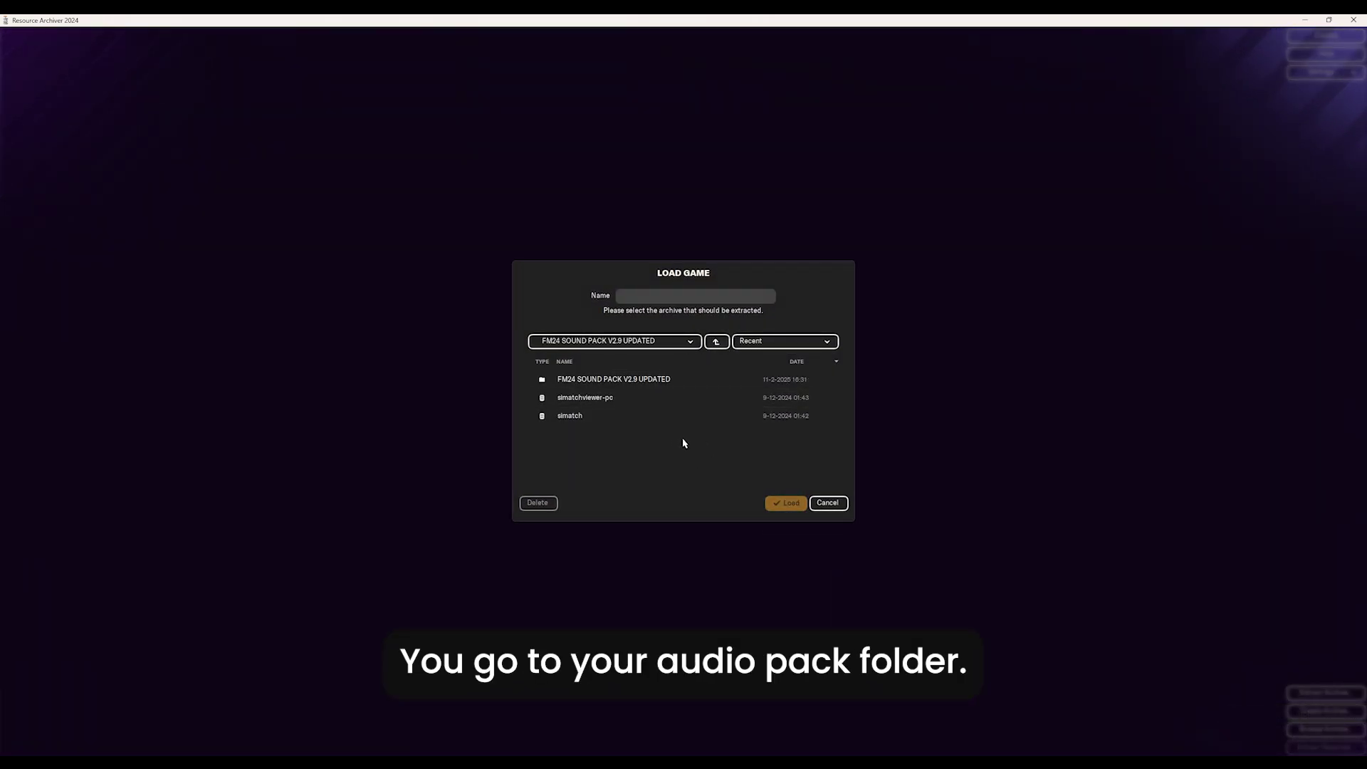
{"action": "left_click", "coordinate": [577, 418]}
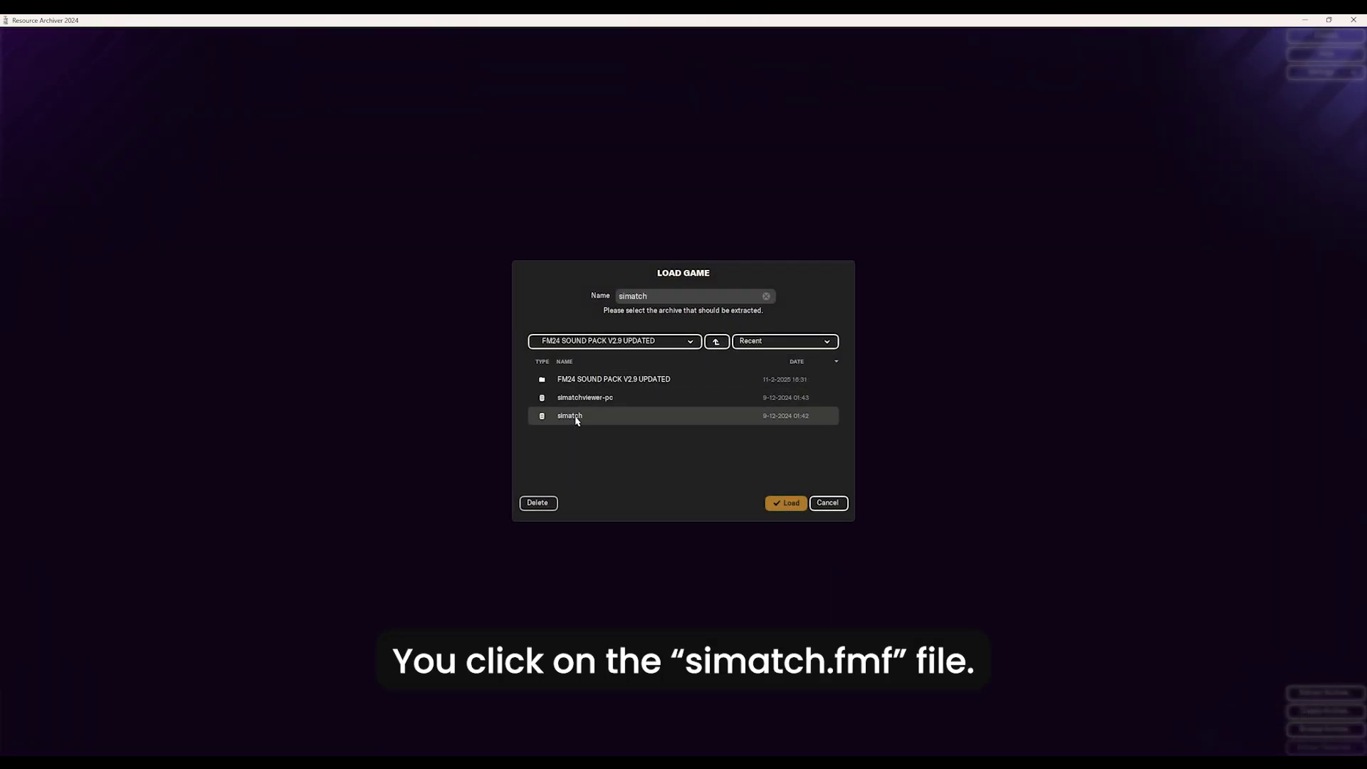
{"action": "left_click", "coordinate": [790, 506]}
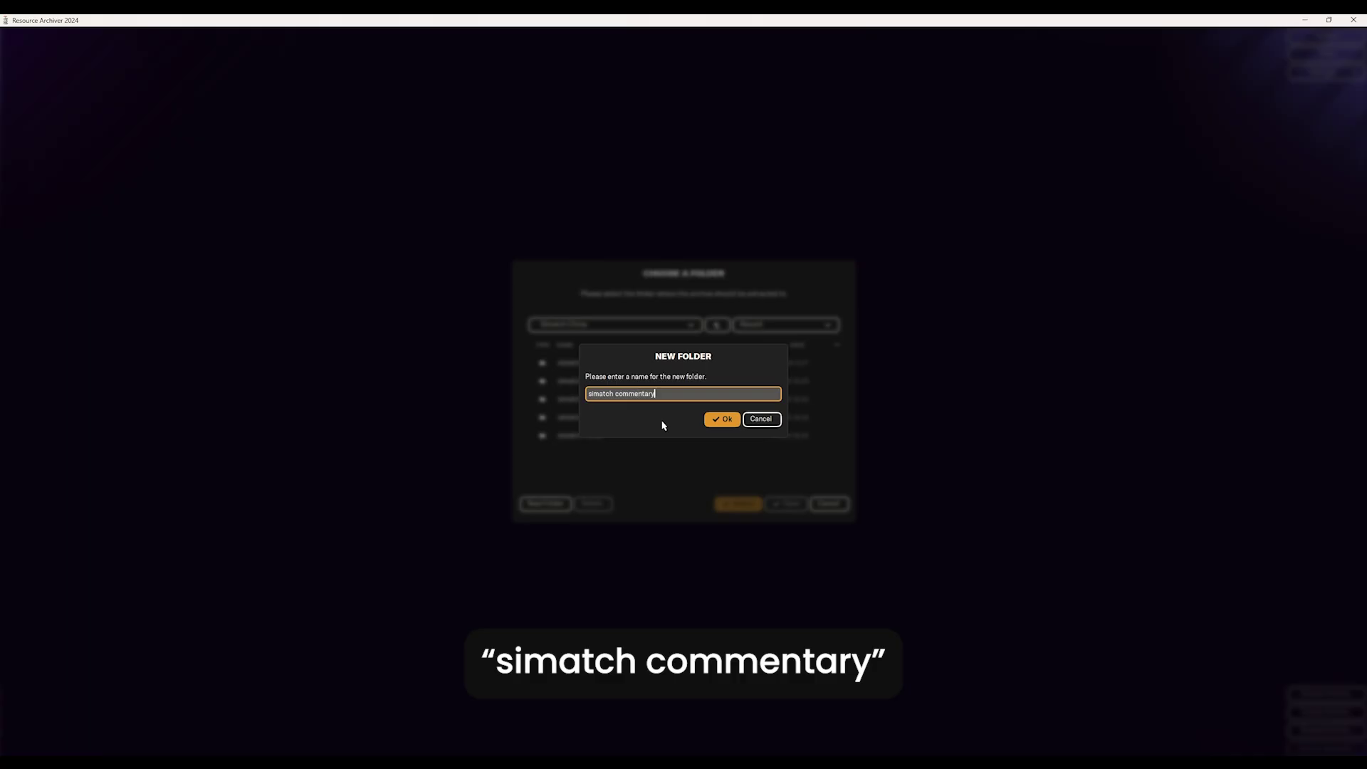
{"action": "left_click", "coordinate": [720, 420]}
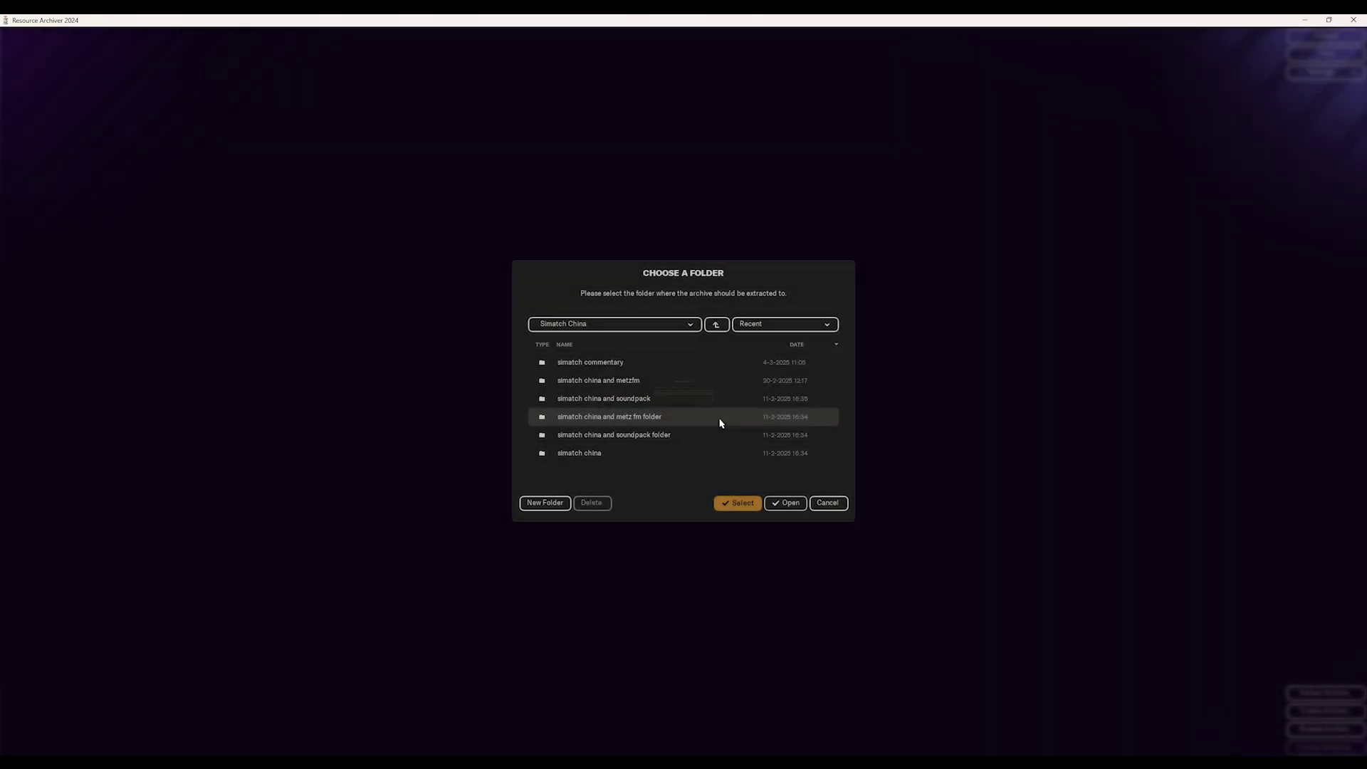
{"action": "left_click", "coordinate": [743, 507]}
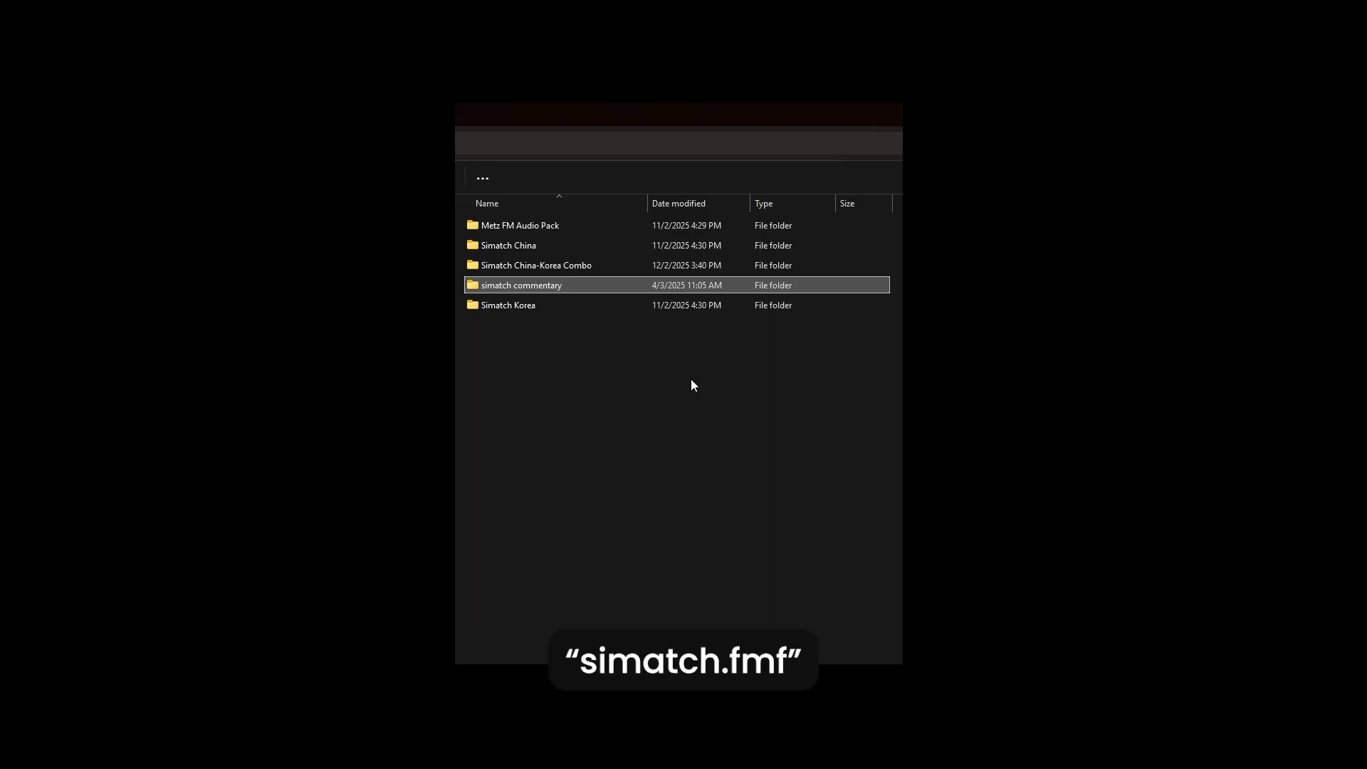
In File Explorer, open the Simatch China folder and select its simatch.fmf match engine file.
{"action": "left_click", "coordinate": [597, 387]}
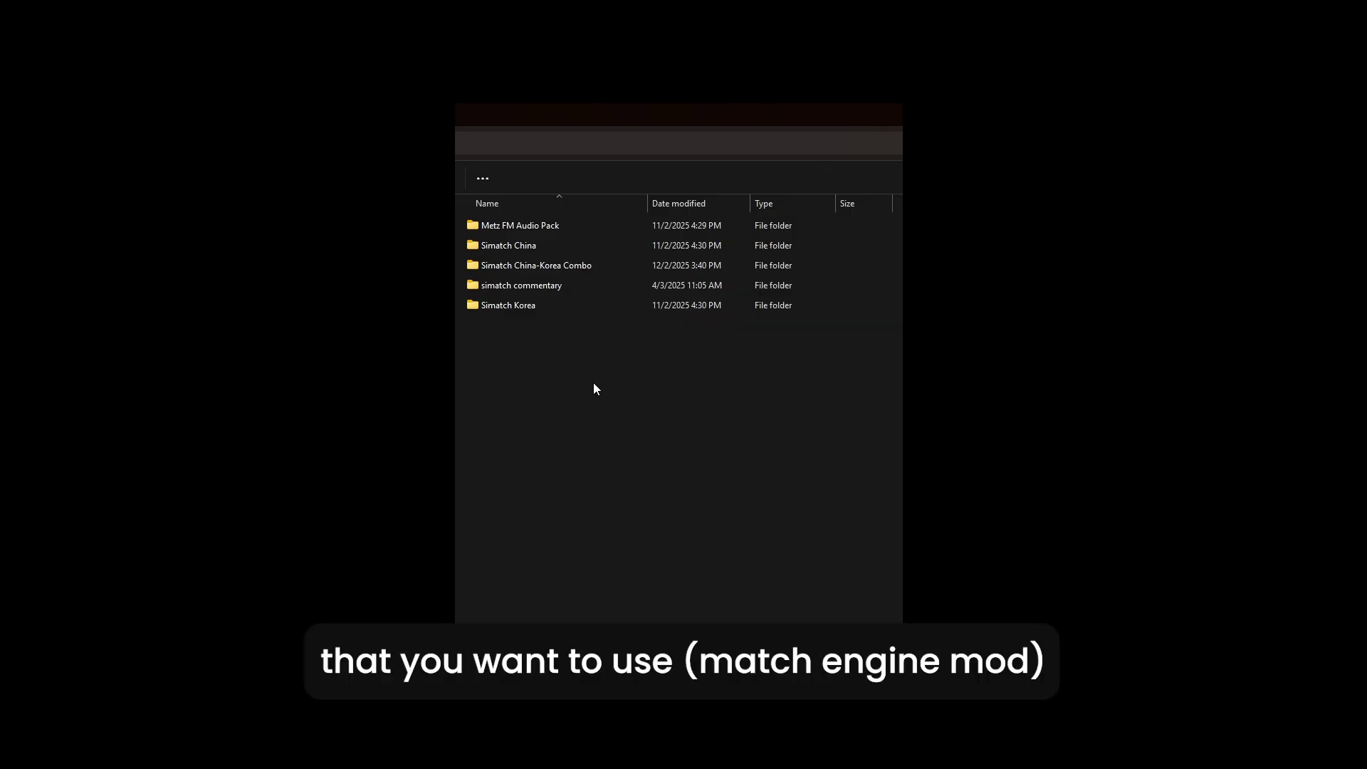
{"action": "double_click", "coordinate": [516, 244]}
{"action": "left_click", "coordinate": [541, 325]}
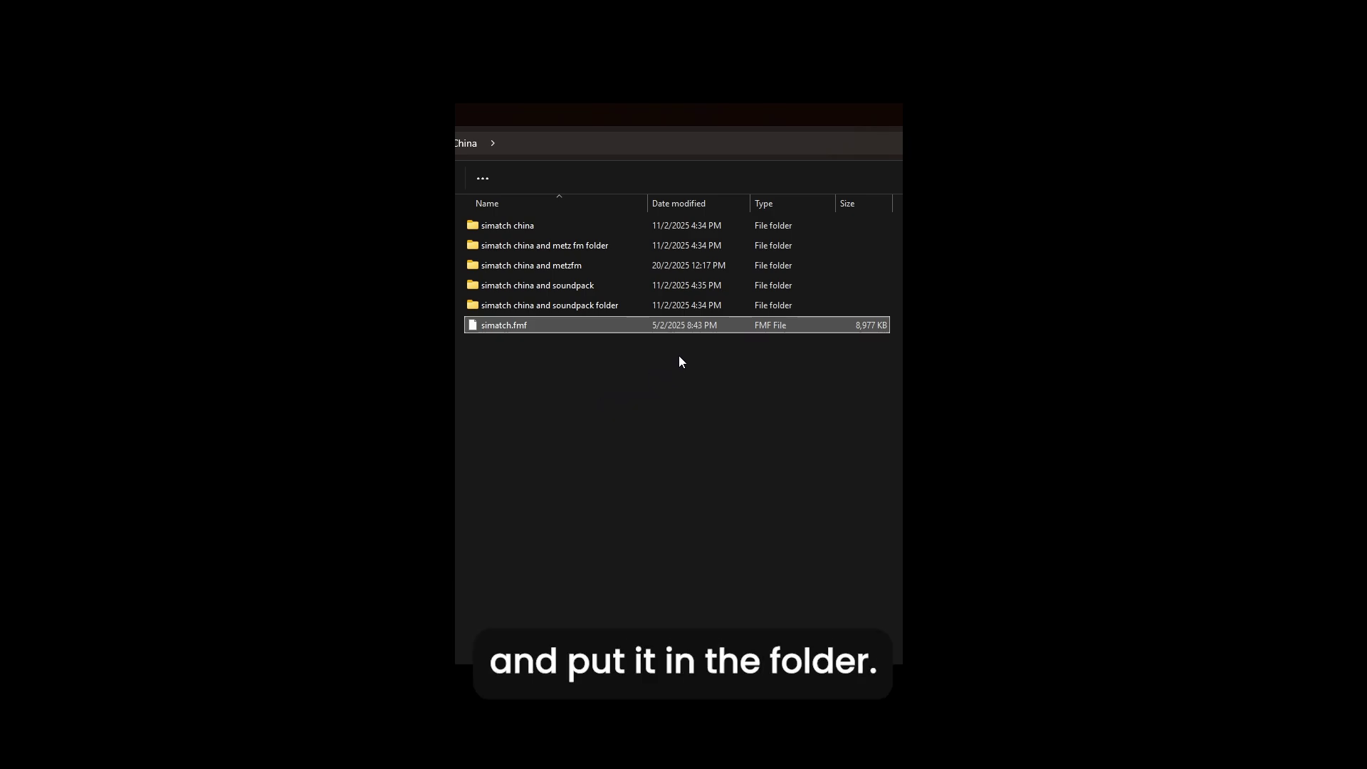
Open the unpacked simatch folder inside the simatch commentary folder and select its events folder.
{"action": "left_click", "coordinate": [505, 230]}
{"action": "double_click", "coordinate": [505, 229]}
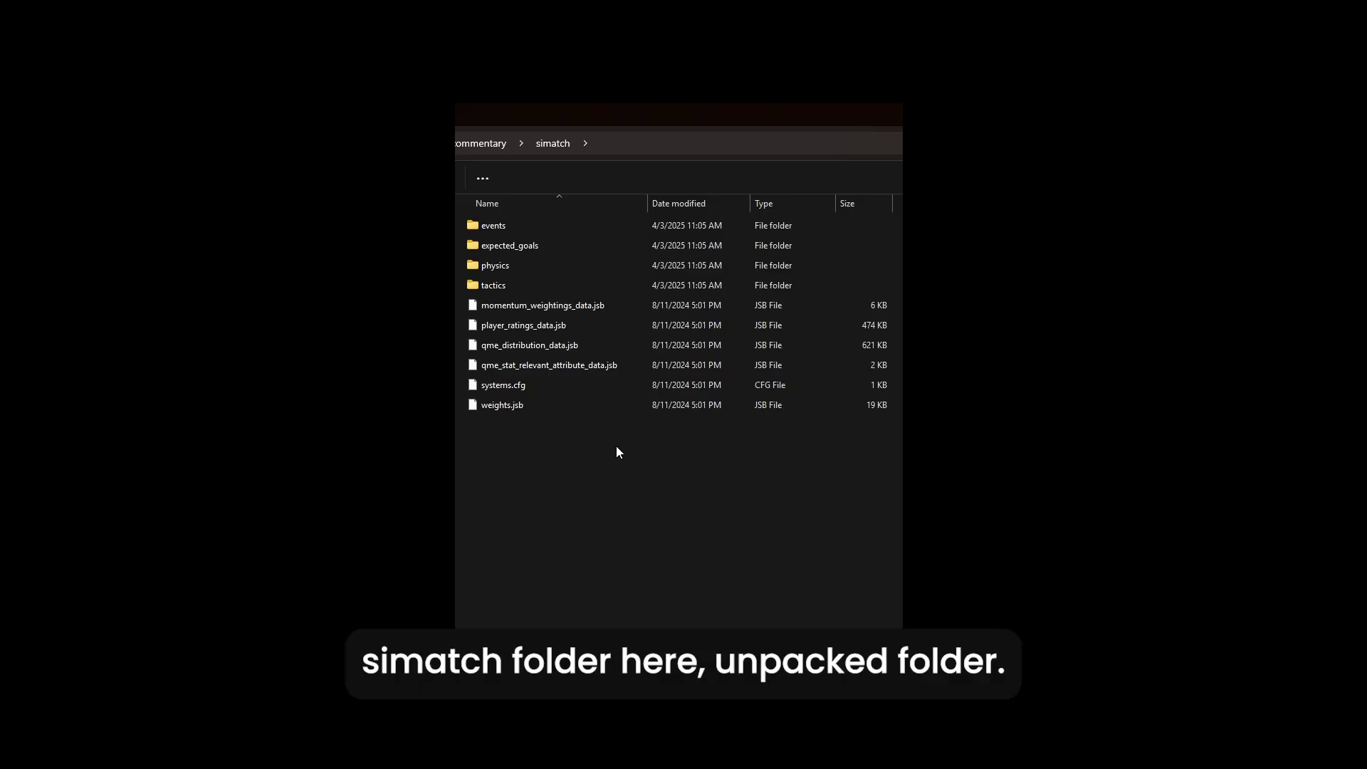
{"action": "left_click", "coordinate": [514, 228]}
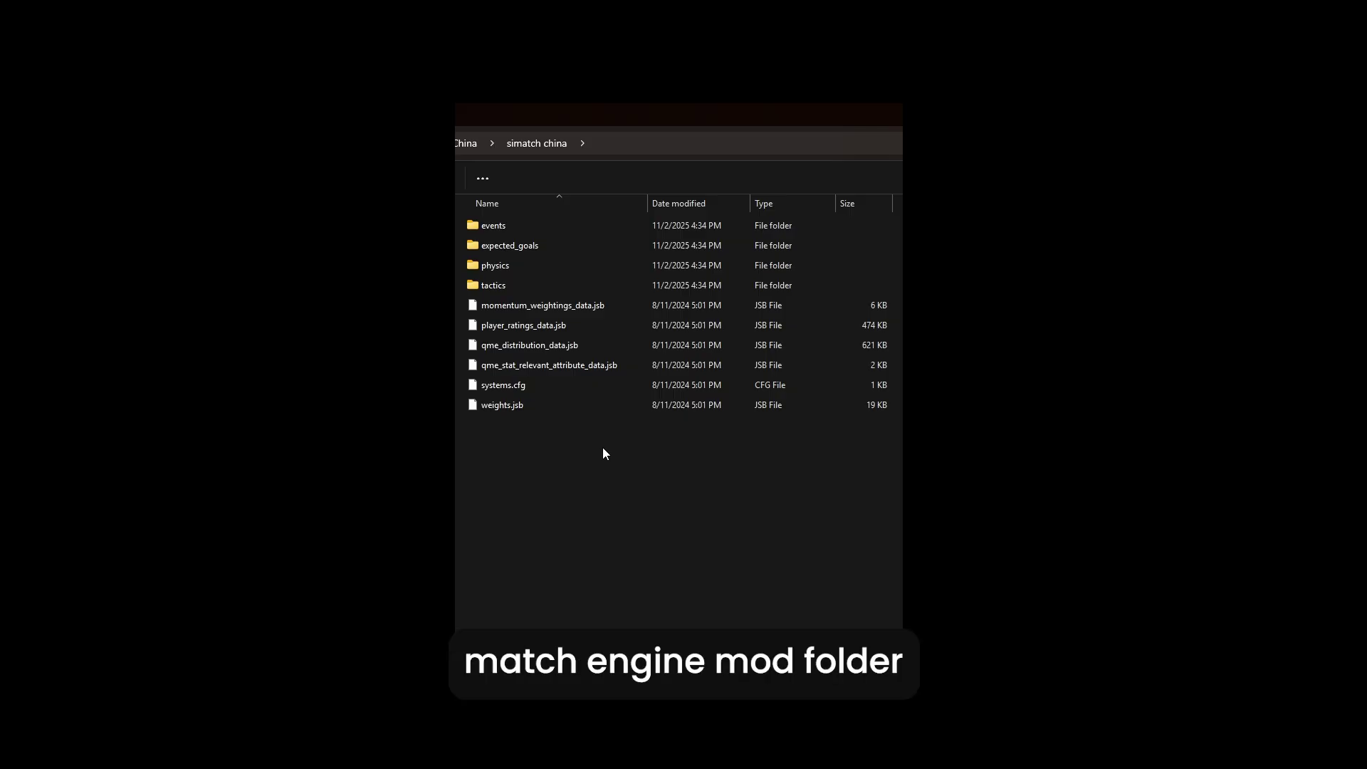
Rename the unpacked simatch china folder as "simatch china +commentary" and open it.
{"action": "key", "text": "alt+Up"}
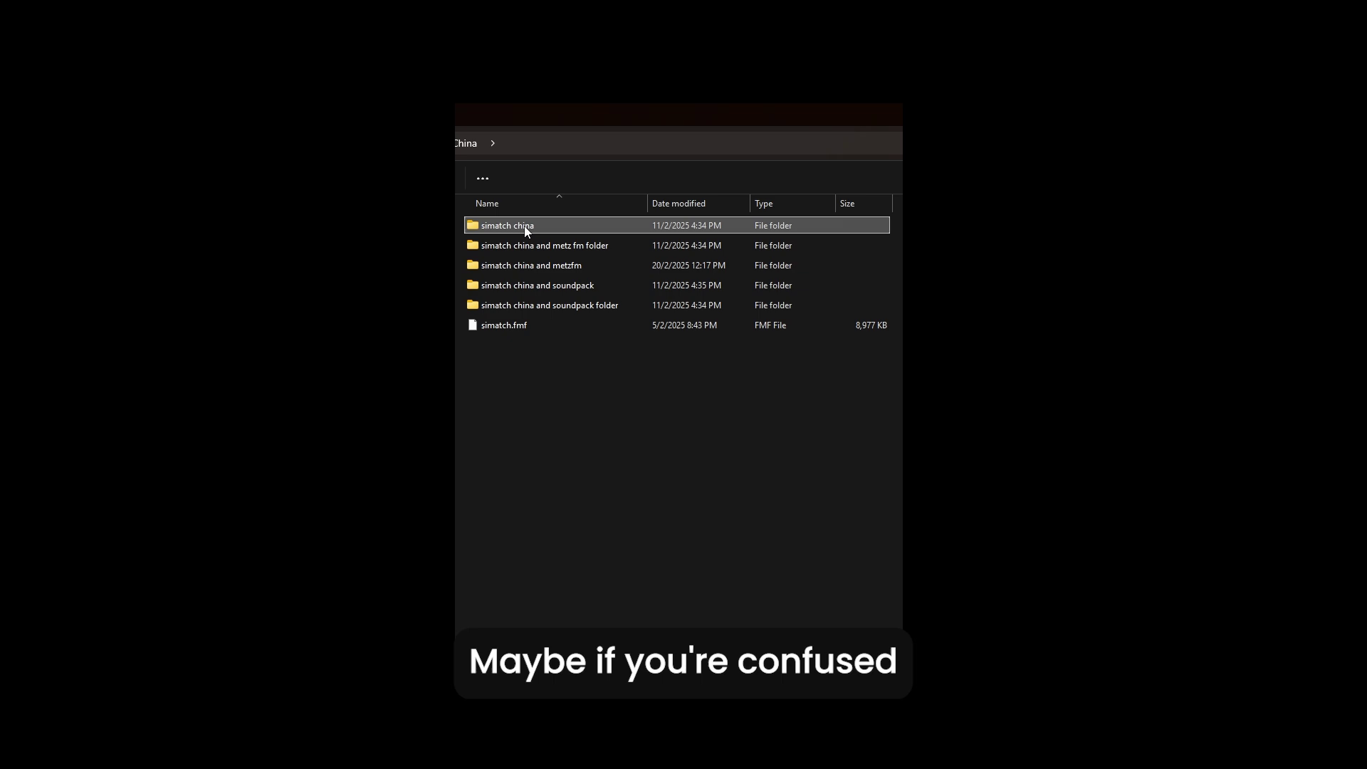
{"action": "left_click", "coordinate": [542, 226]}
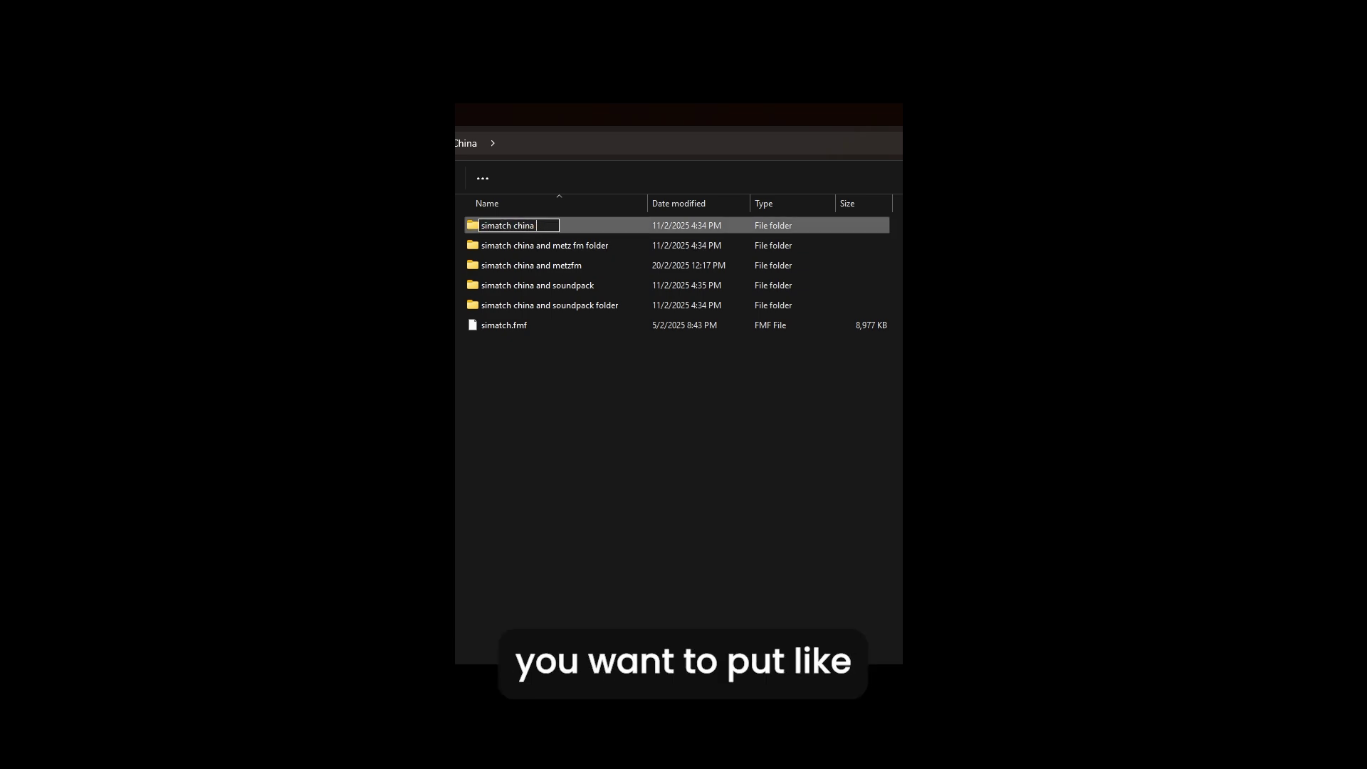
{"action": "type", "text": "+commentary"}
{"action": "key", "text": "Return"}
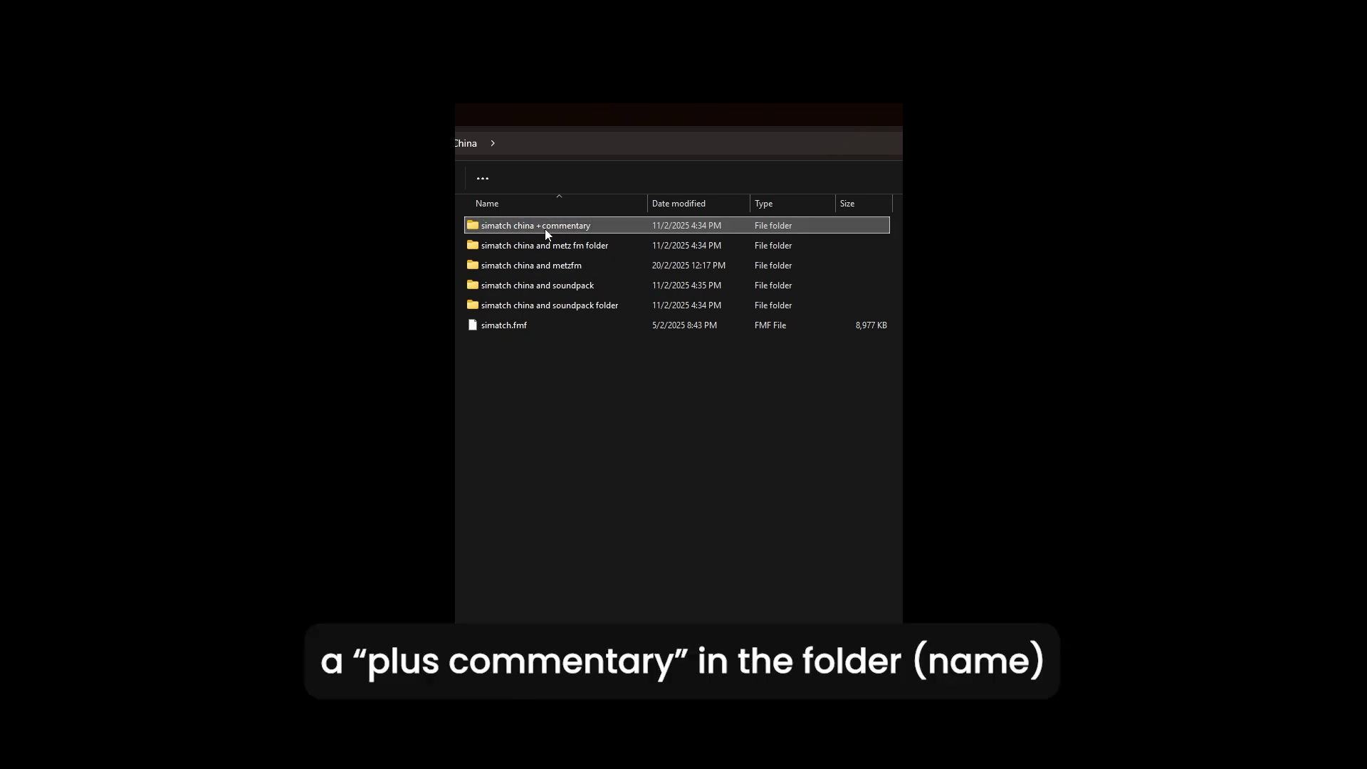
{"action": "double_click", "coordinate": [545, 220]}
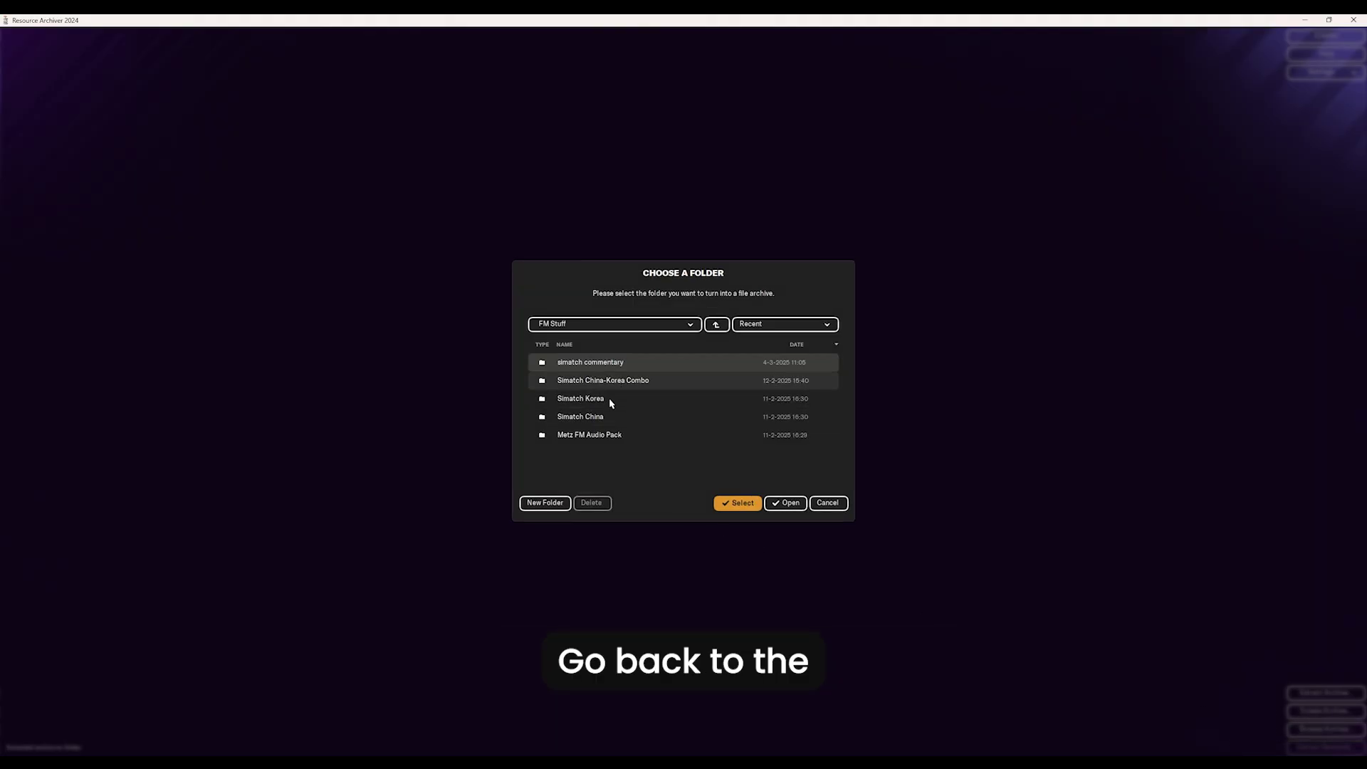
In Resource Archiver, choose "simatch china +commentary" inside Simatch China as the folder to turn into an archive.
{"action": "double_click", "coordinate": [610, 415]}
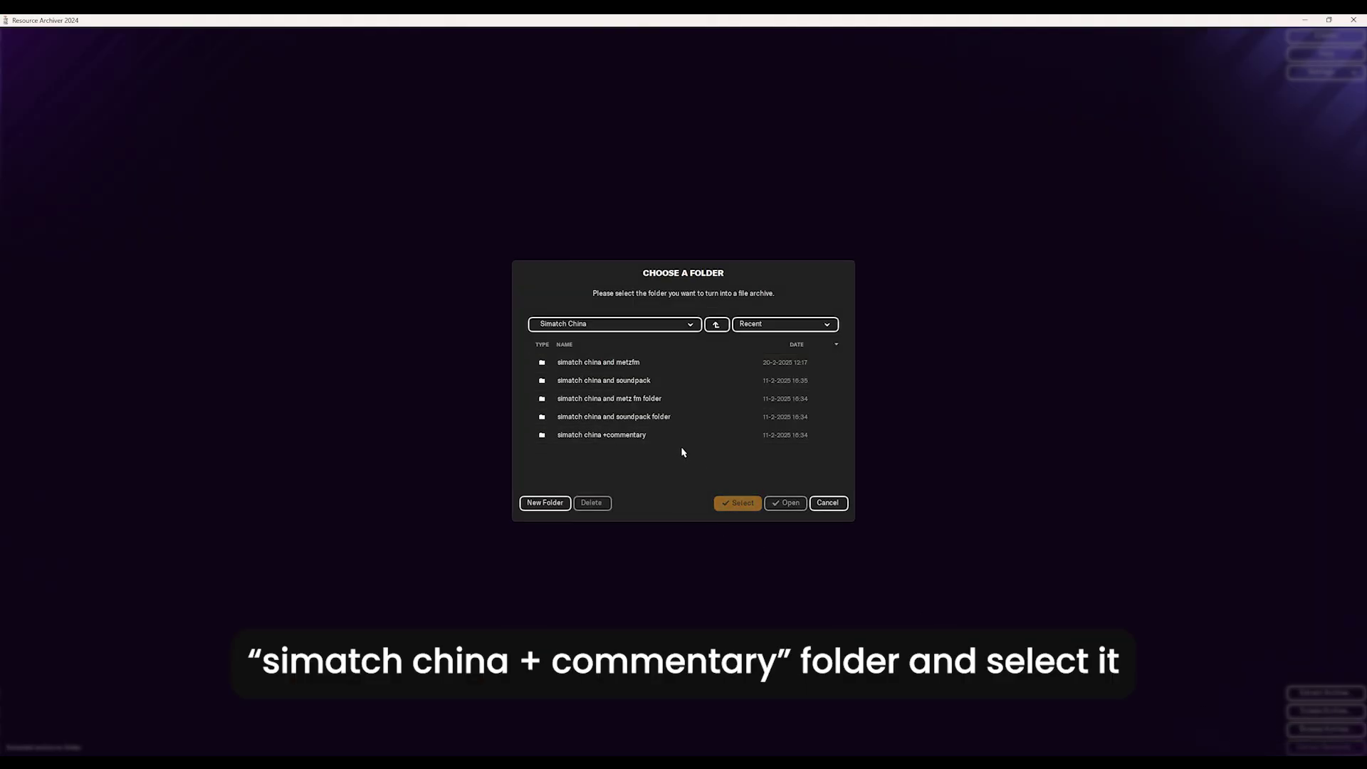
{"action": "left_click", "coordinate": [620, 435]}
{"action": "left_click", "coordinate": [738, 503]}
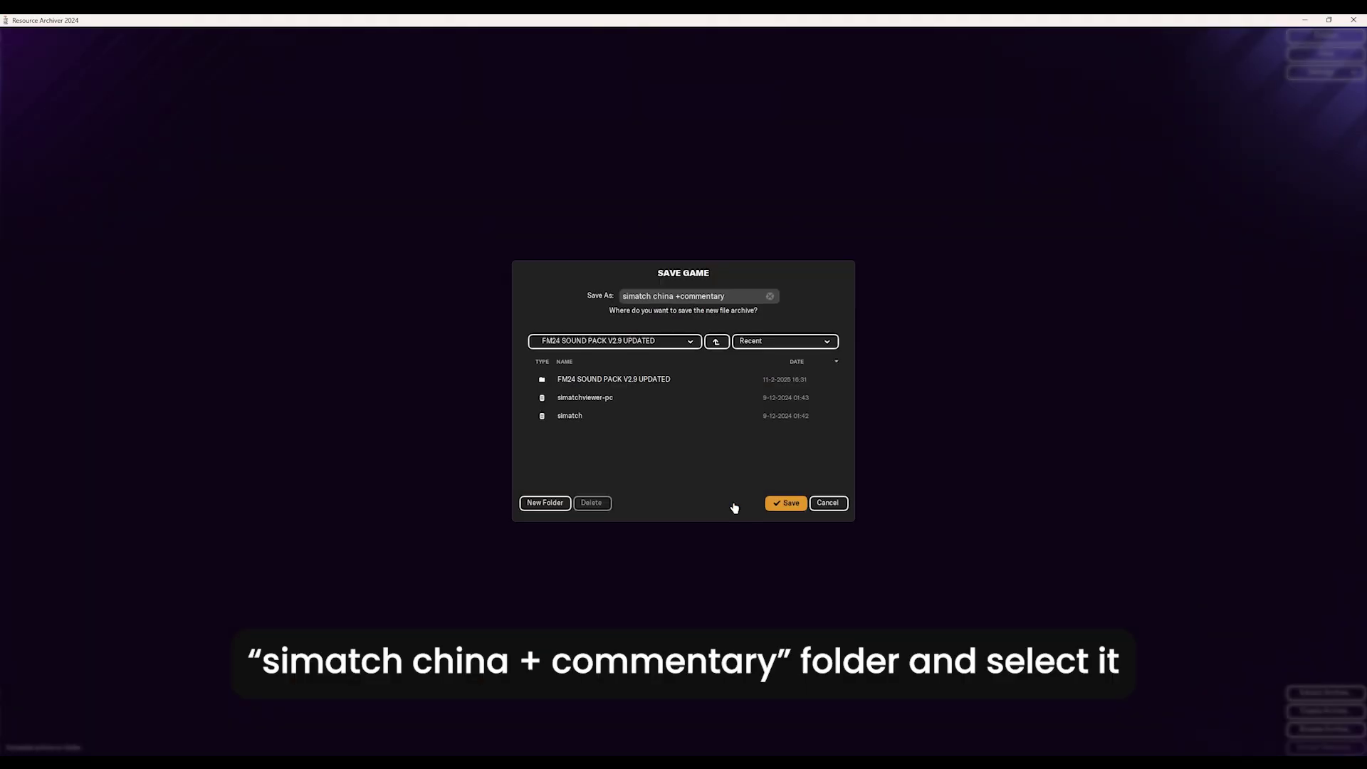
Save the archive in a new folder named "simatch.fmf china commentary" within FM Stuff.
{"action": "left_click", "coordinate": [716, 342]}
{"action": "left_click", "coordinate": [716, 341]}
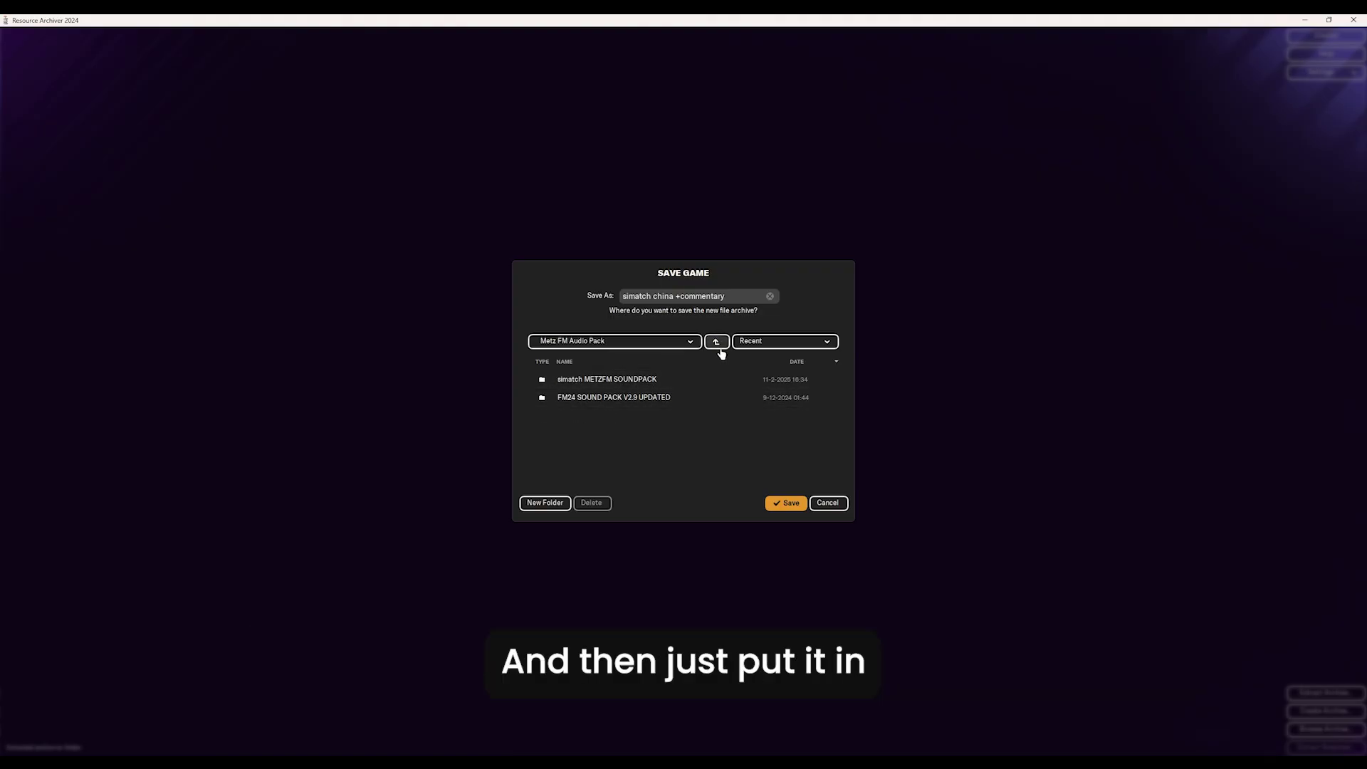
{"action": "left_click", "coordinate": [558, 505]}
{"action": "type", "text": "simatc"}
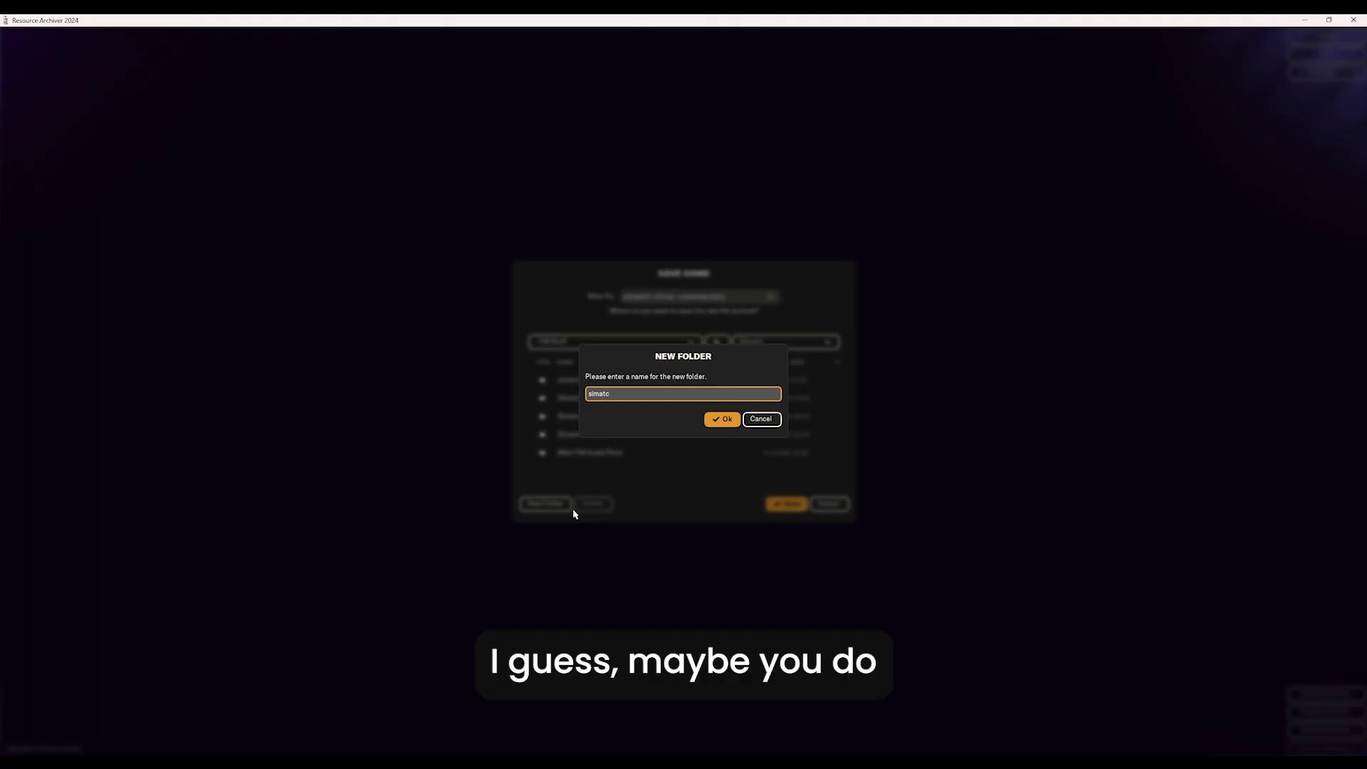
{"action": "type", "text": "h.fmf china commentary"}
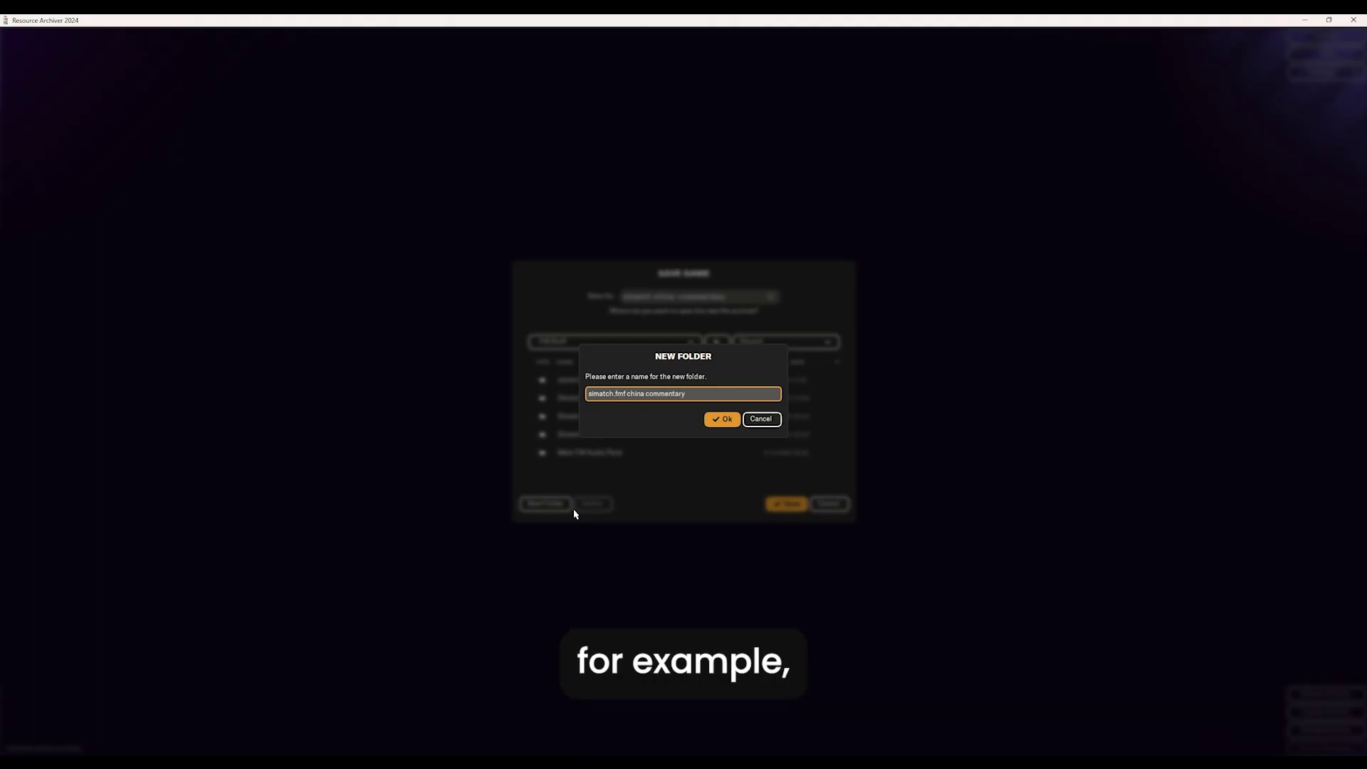
{"action": "left_click", "coordinate": [724, 422]}
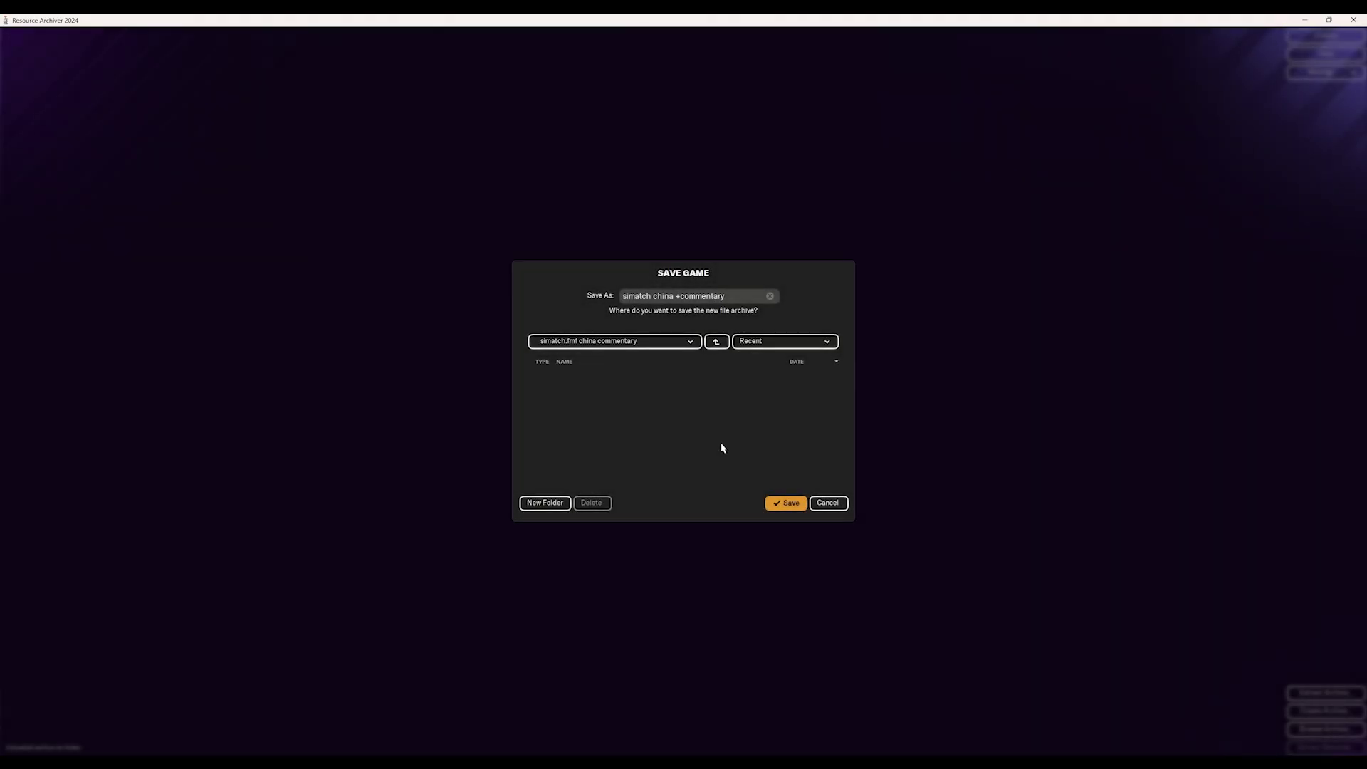
{"action": "left_click", "coordinate": [787, 504]}
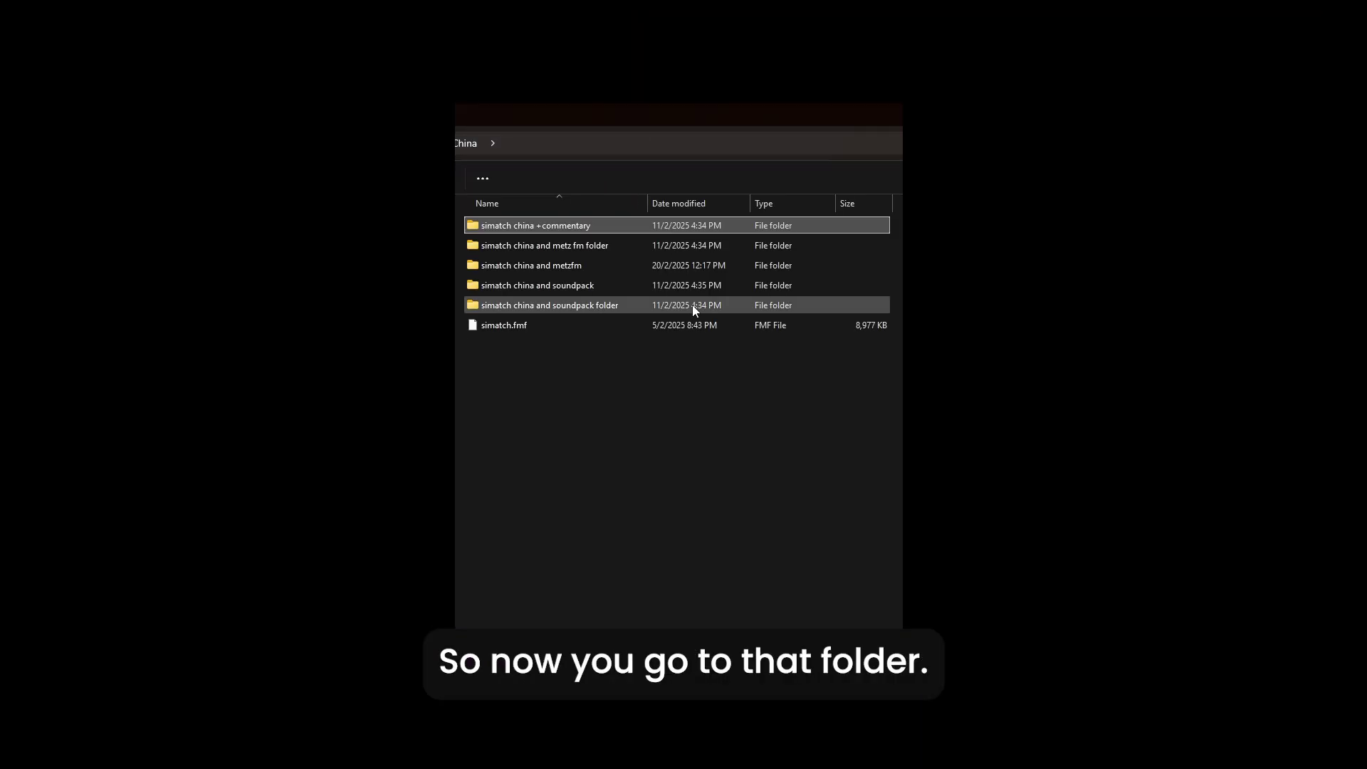
In File Explorer, rename the new archive in the simatch.fmf china commentary folder as simatch.fmf and select it.
{"action": "double_click", "coordinate": [692, 305]}
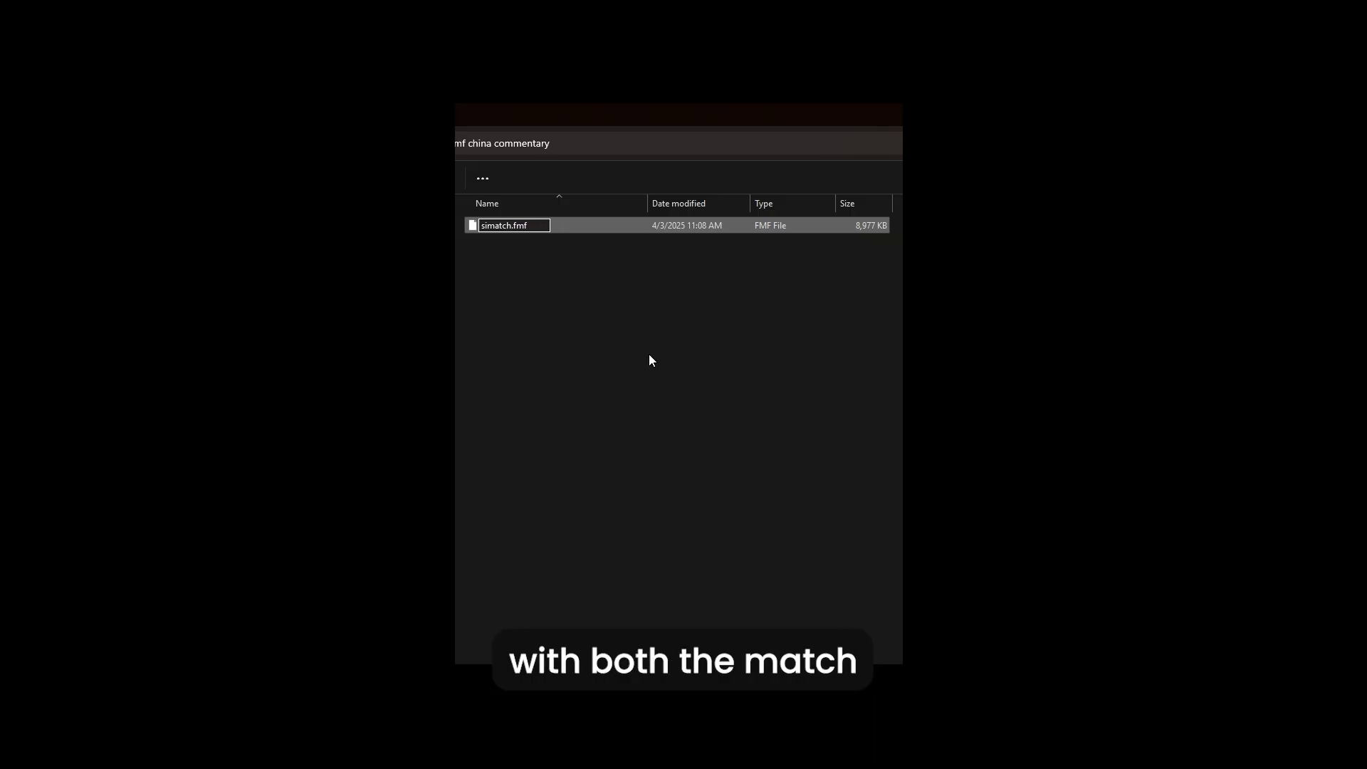
{"action": "left_click", "coordinate": [649, 355]}
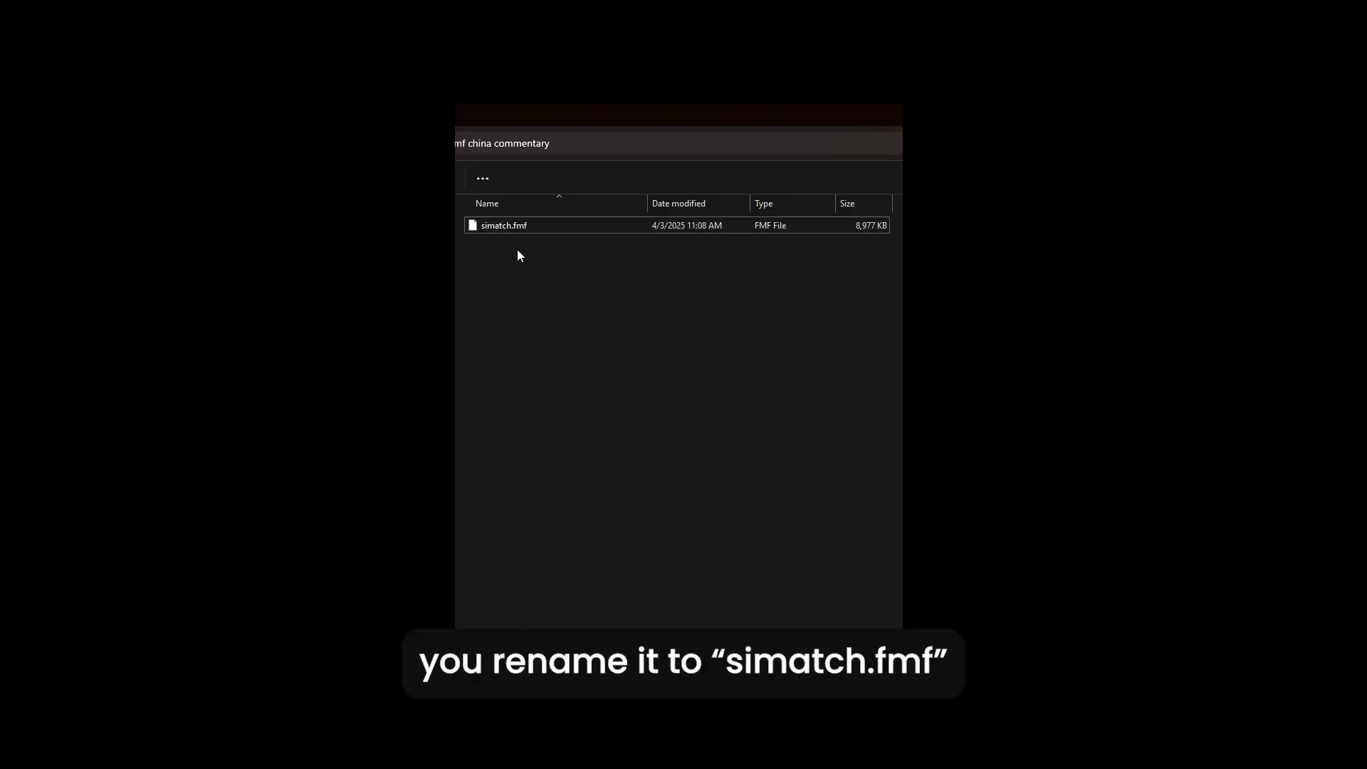
{"action": "left_click", "coordinate": [521, 225]}
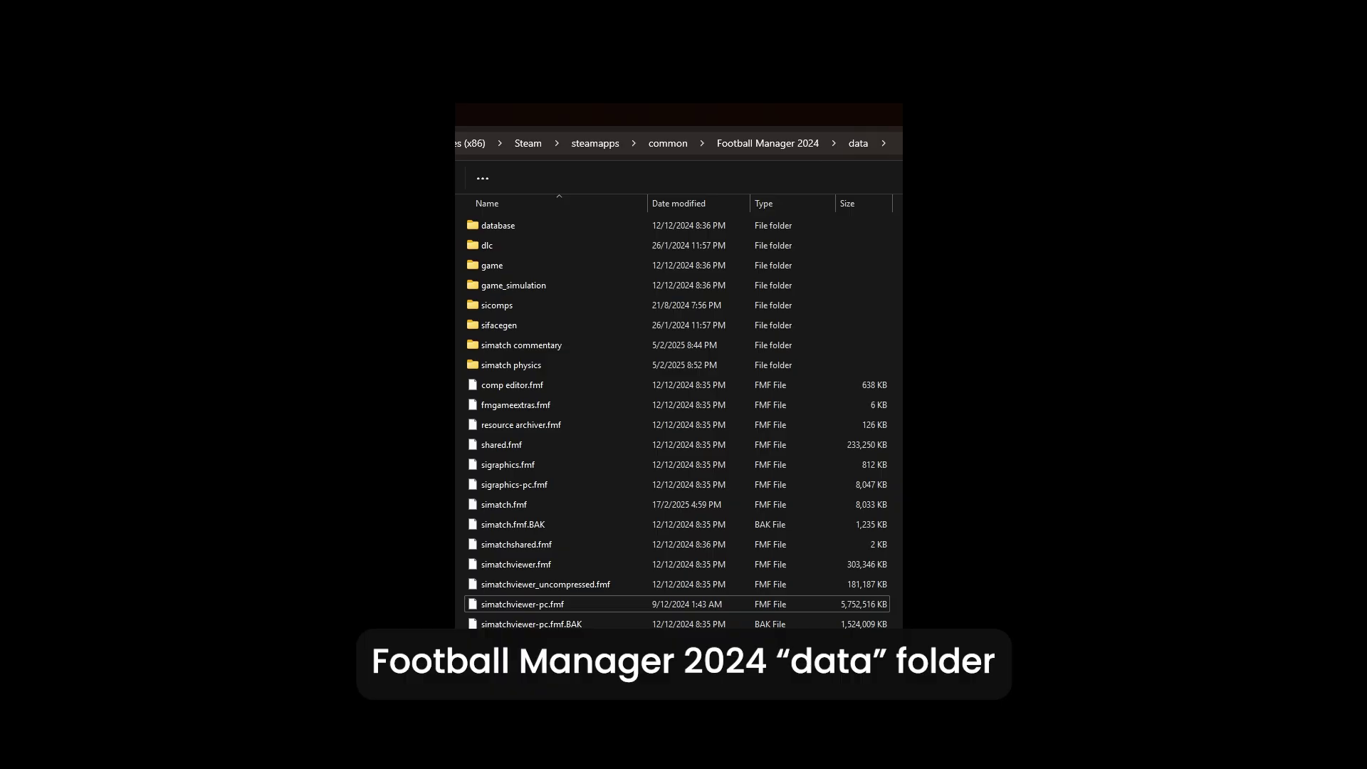
Locate simatch.fmf and its simatch.fmf.BAK backup in the Football Manager 2024 data folder.
{"action": "left_click", "coordinate": [527, 507]}
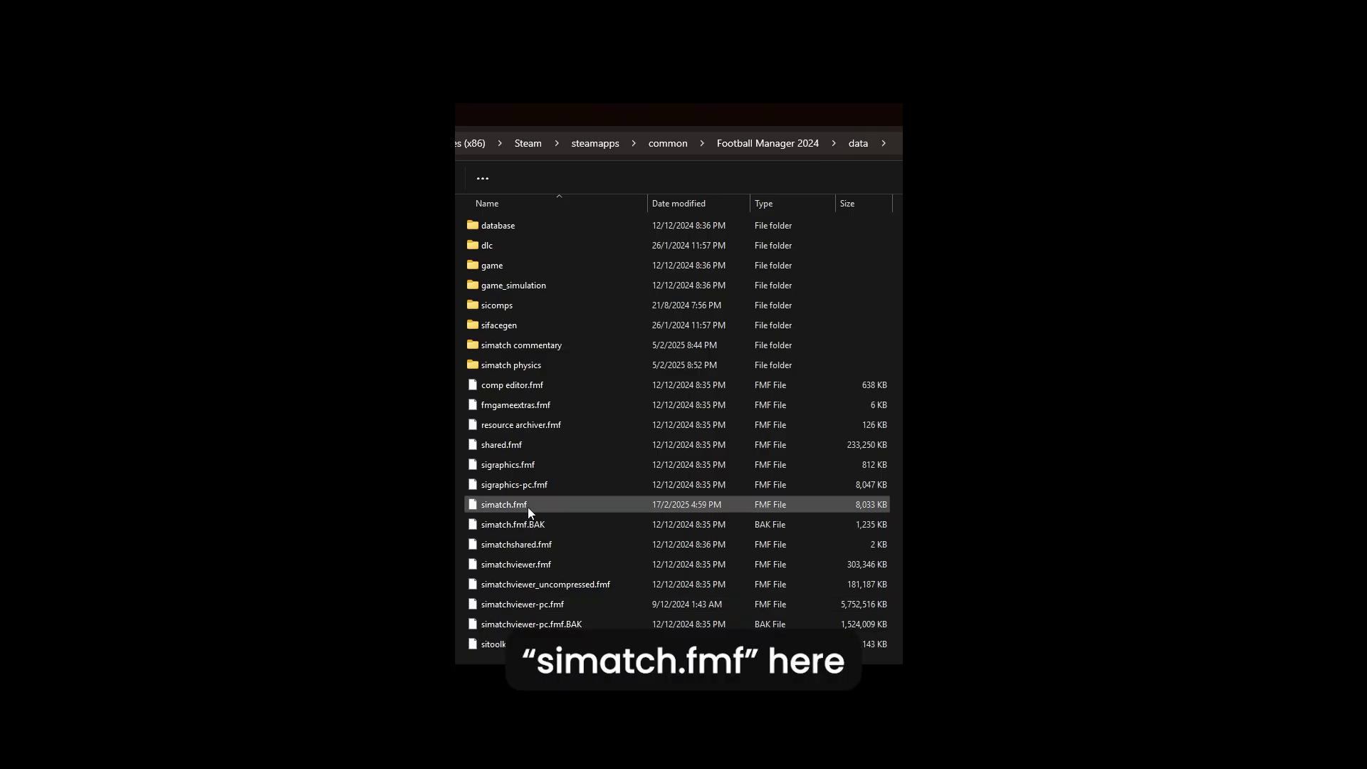
{"action": "left_click", "coordinate": [521, 528]}
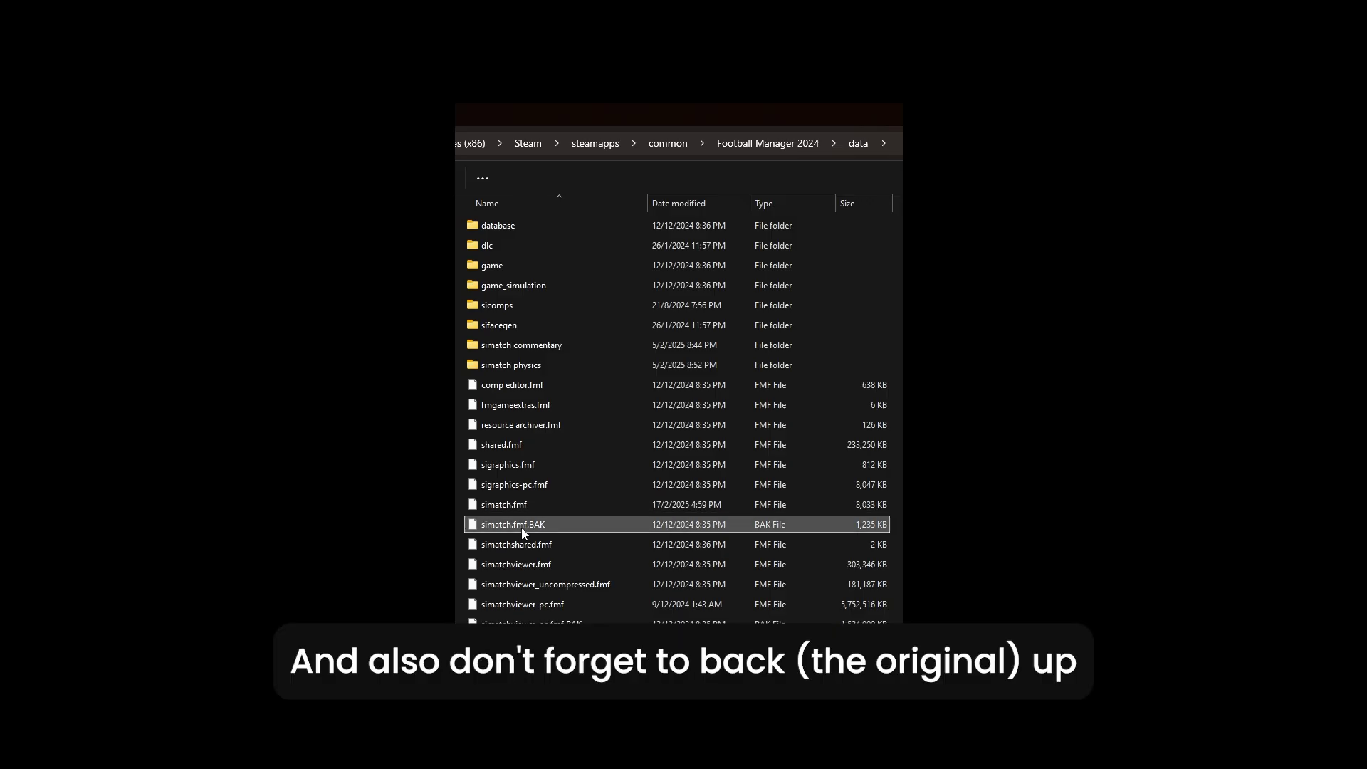
{"action": "left_click", "coordinate": [521, 504]}
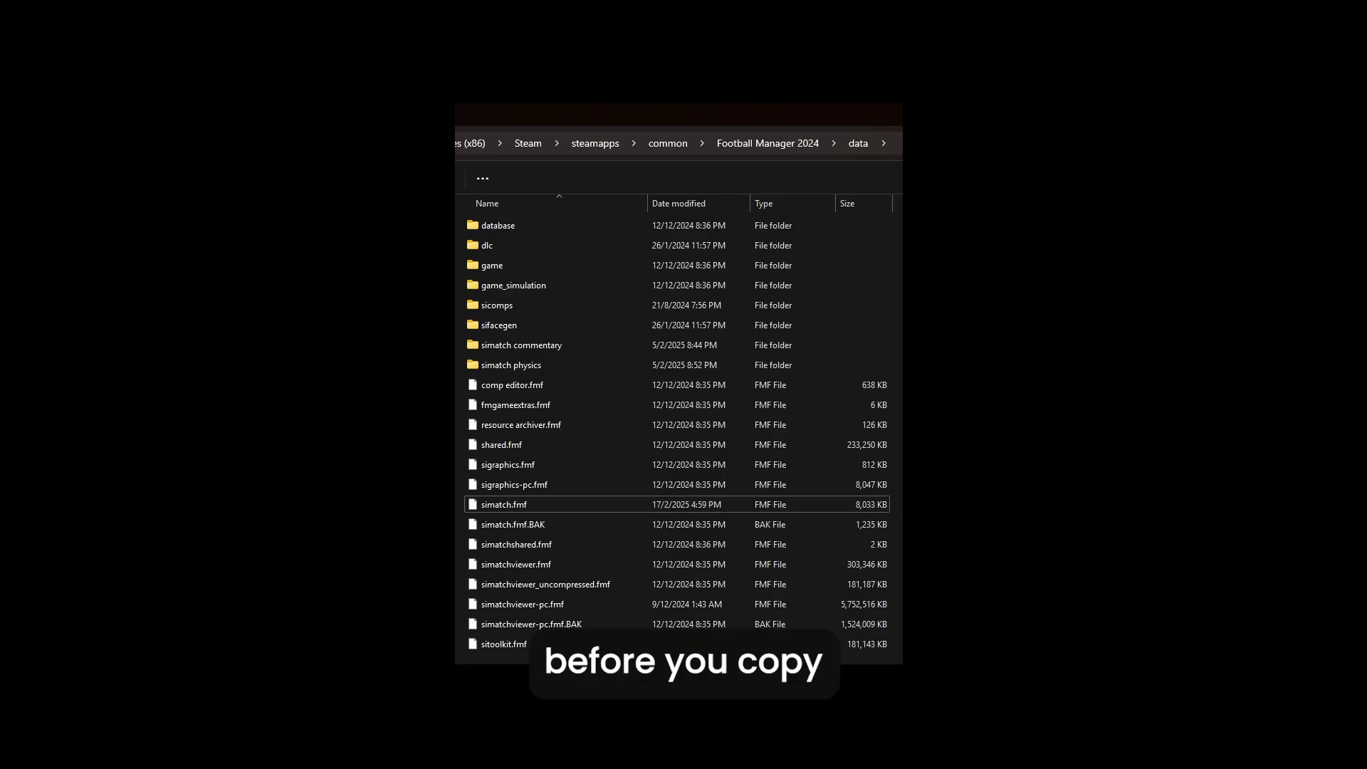